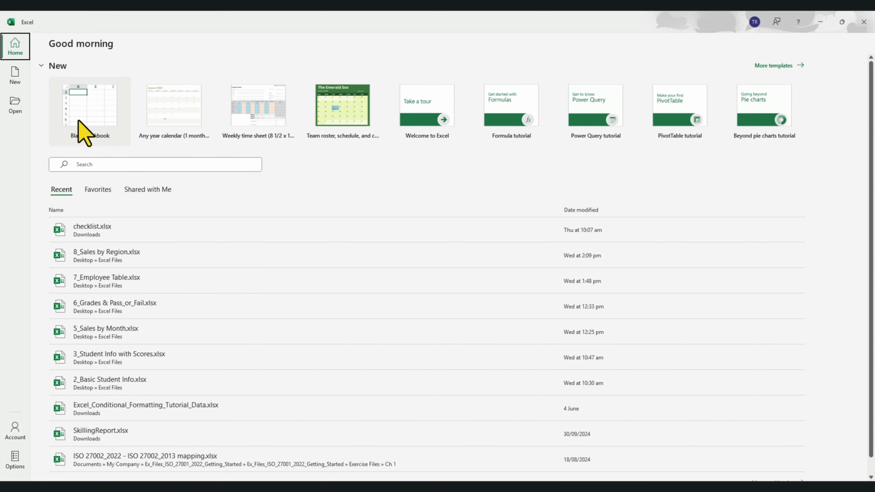
- Create a new blank workbook, Book1, from the Excel start screen
click(78, 121)
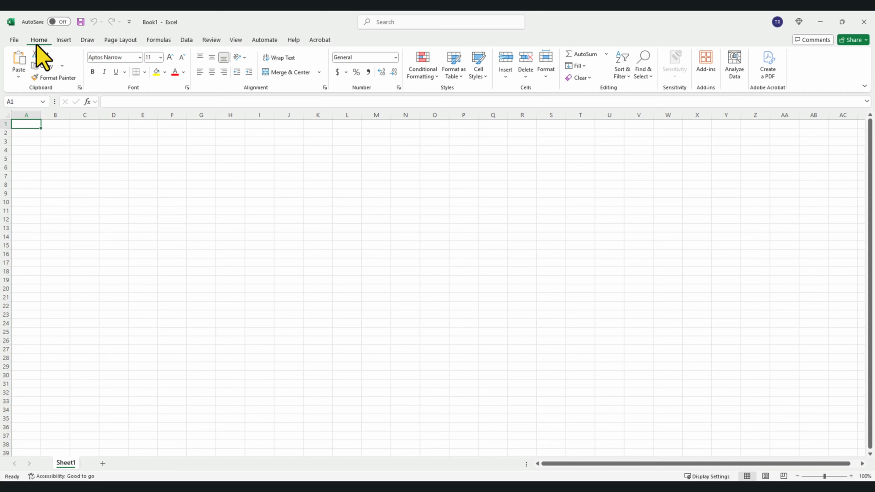
- Browse the Insert, Page Layout, Formulas and Data ribbon tabs in turn
click(59, 40)
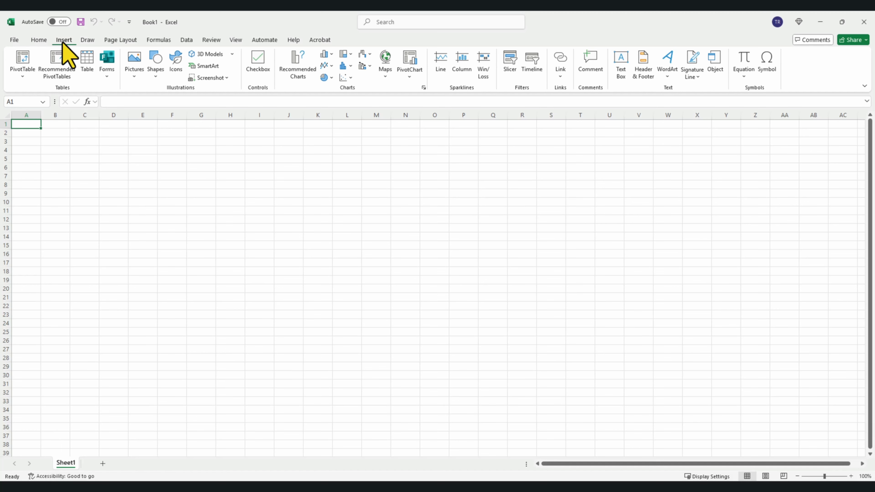
click(120, 42)
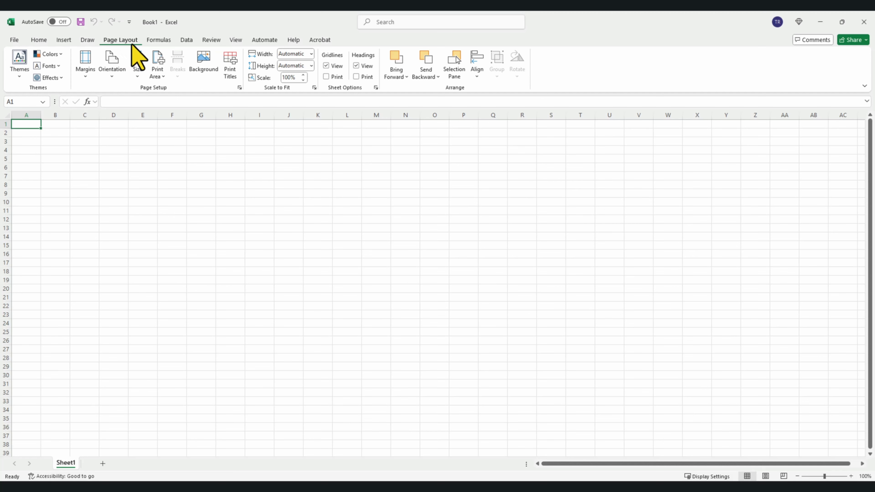
click(158, 41)
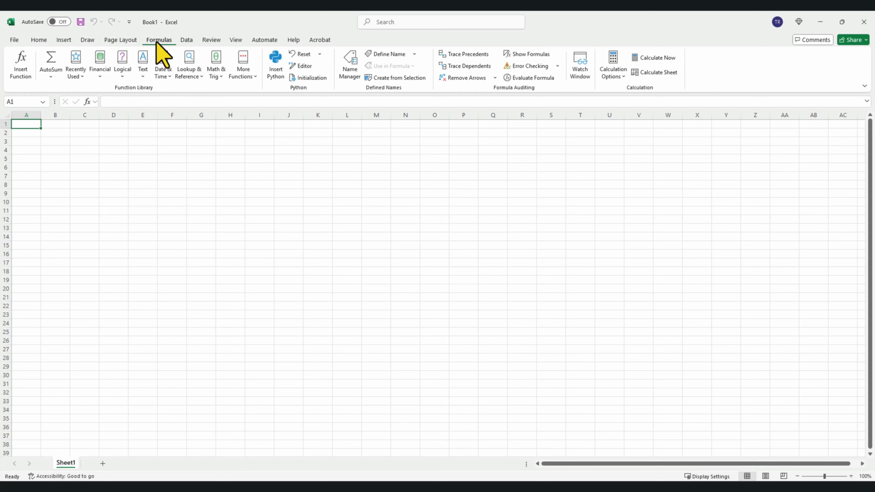
click(183, 39)
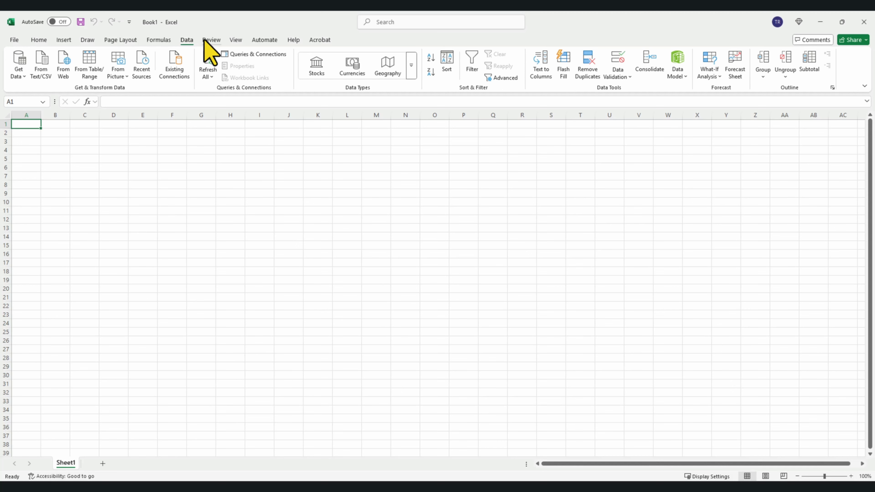
- Browse the Review and View ribbon tabs, then return to the Home tab
click(210, 40)
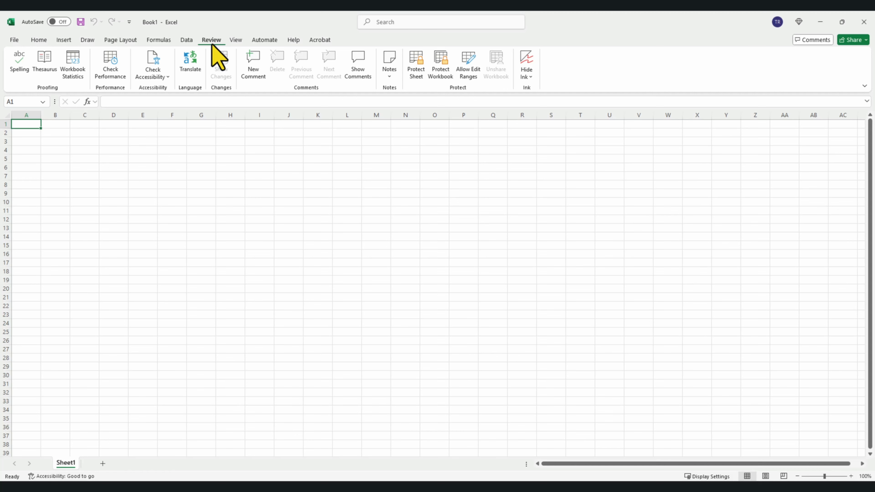
click(236, 42)
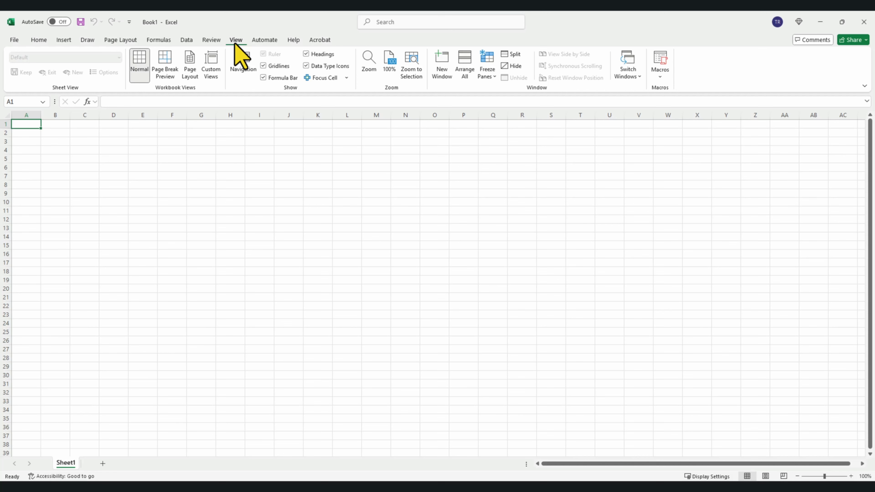
click(39, 40)
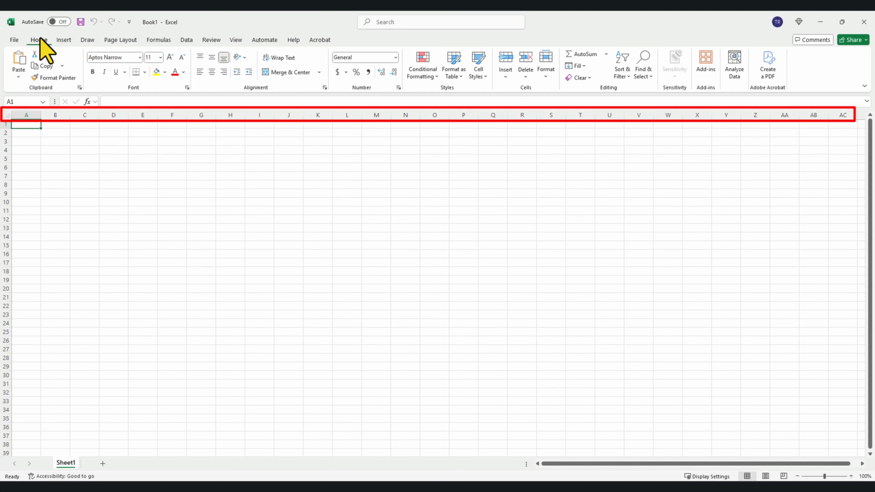
click(27, 113)
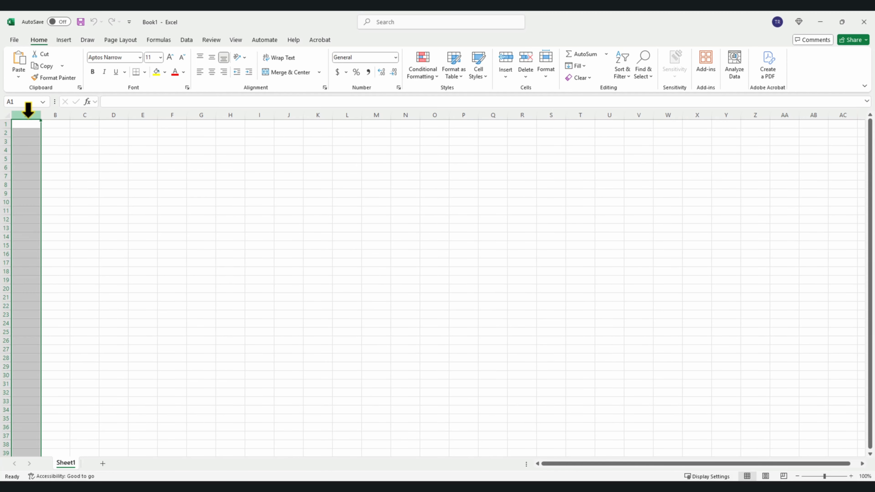
click(7, 124)
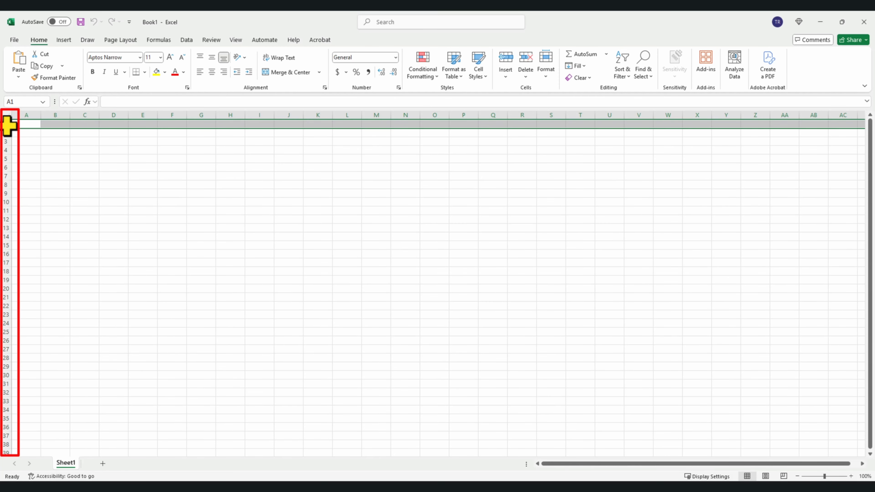
click(25, 125)
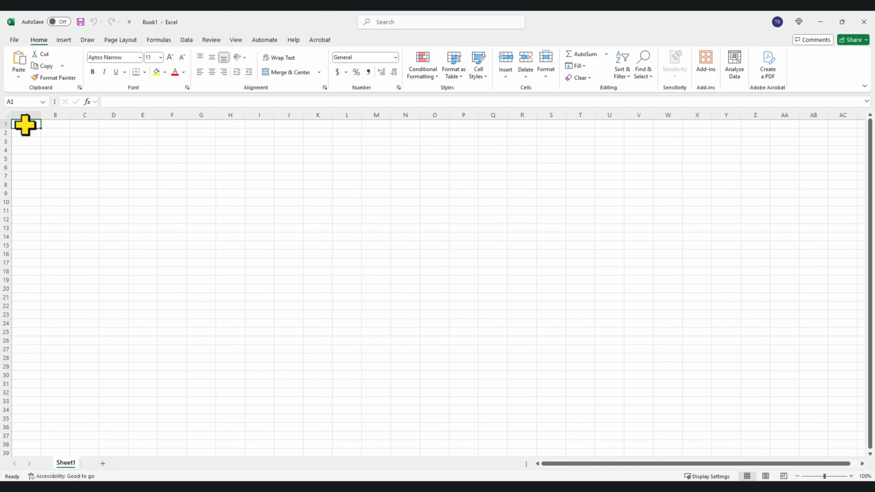
click(19, 135)
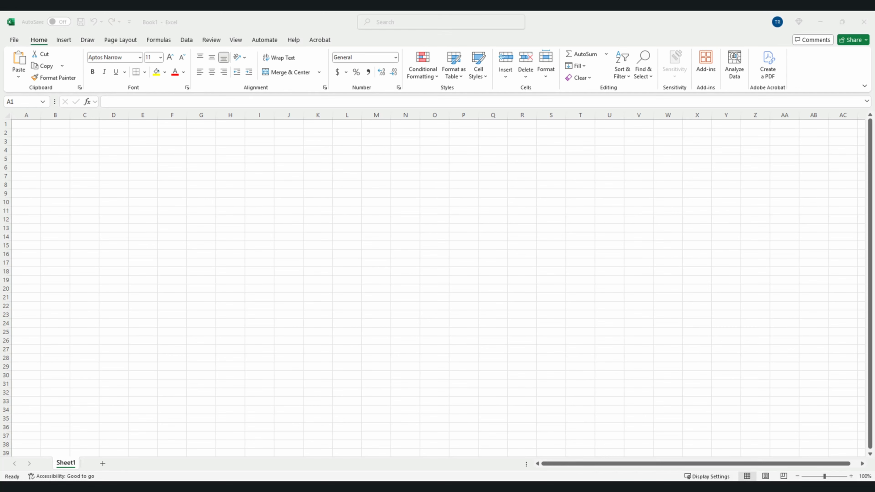
- Open 2_Basic Student Info.xlsx from the recent workbooks
click(15, 39)
click(34, 99)
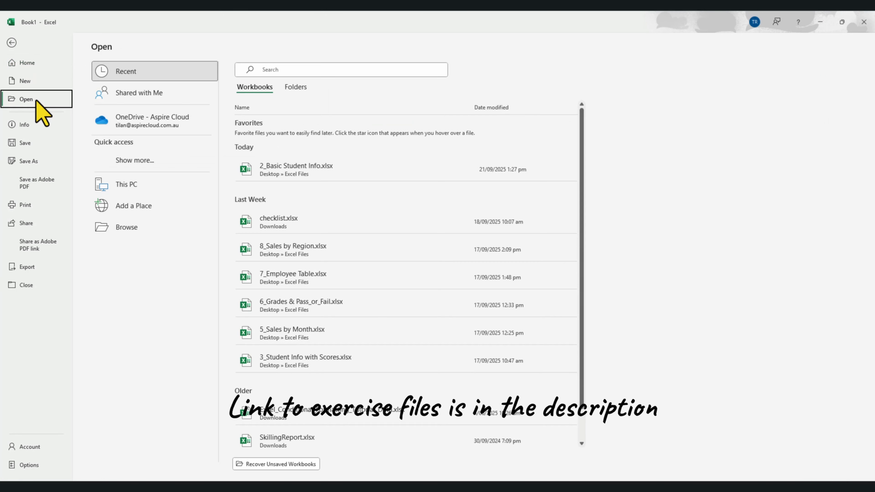
click(261, 165)
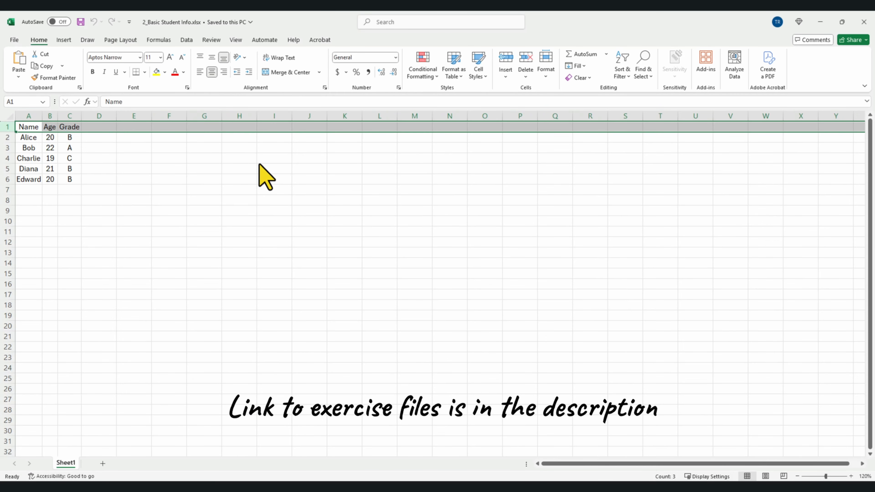
- Make the Name/Age/Grade header row 1 bold
click(259, 163)
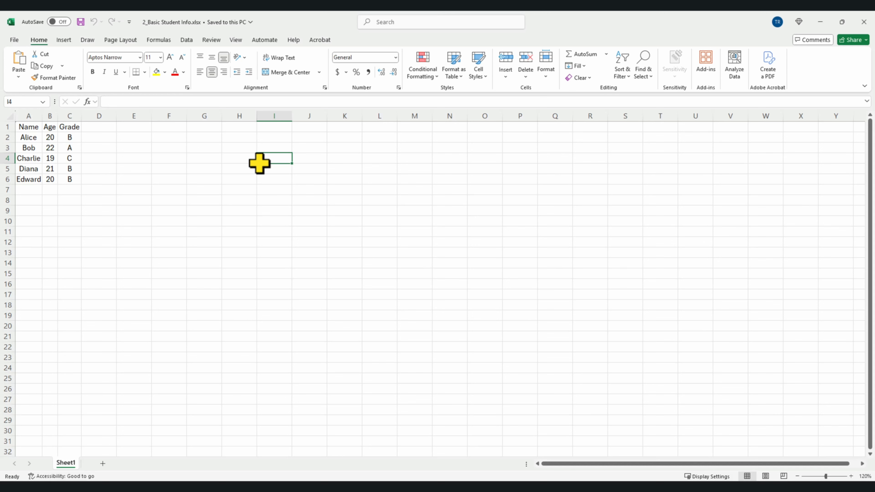
click(6, 127)
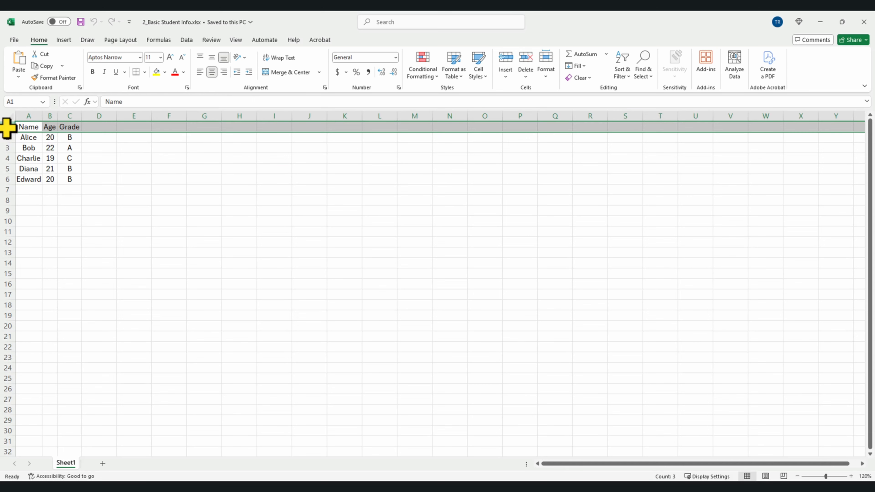
click(92, 72)
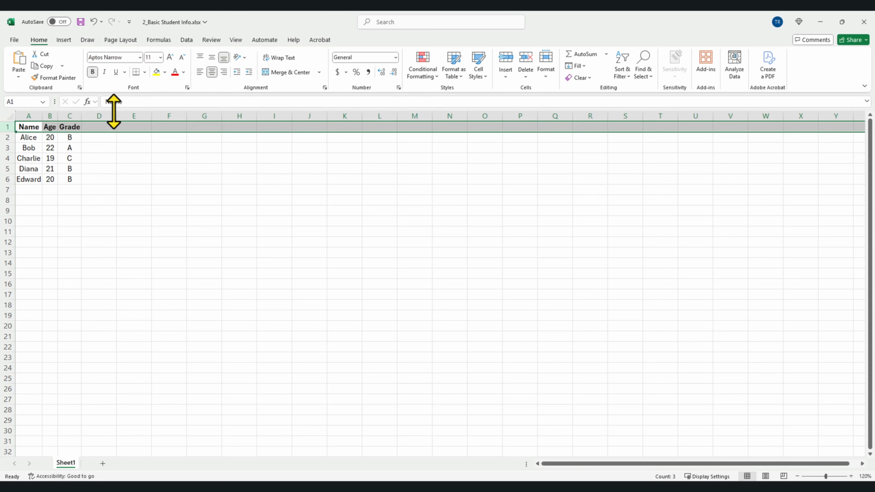
click(136, 147)
- Change the grade in C6 from B to A and save the workbook
click(49, 148)
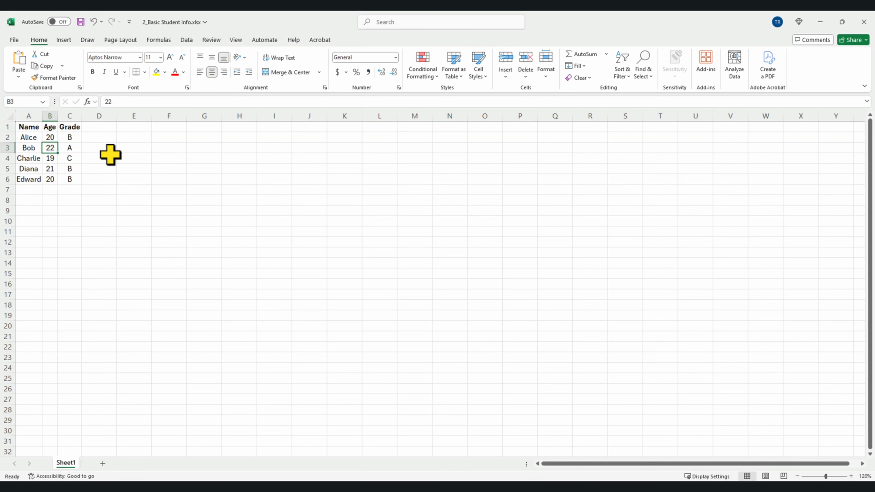
key(Right)
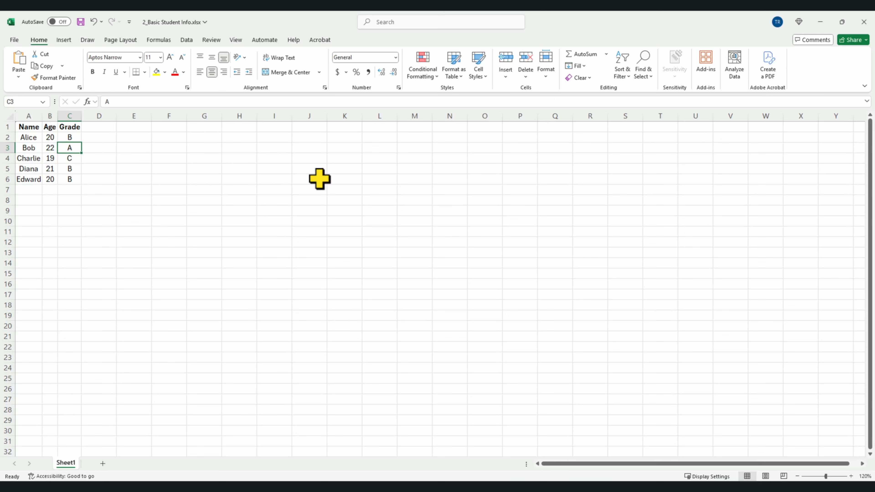
key(Left)
key(Left)
key(Right)
key(Right)
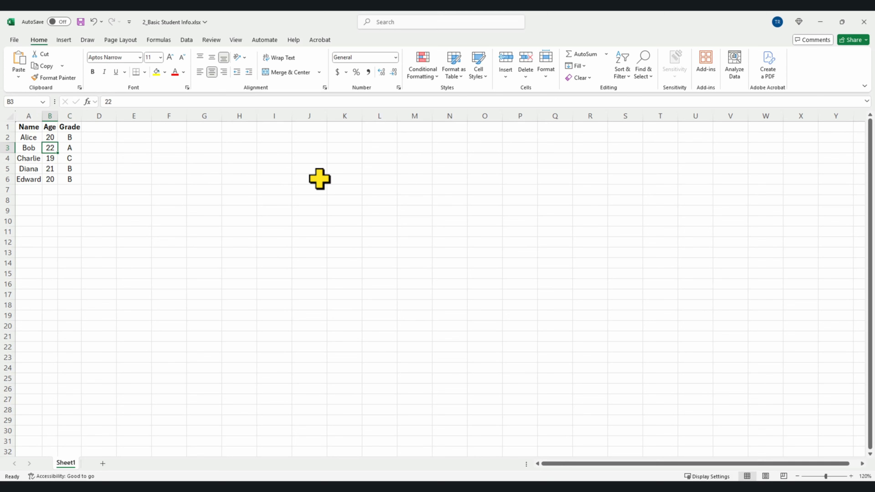
key(Left)
key(Left)
key(Down)
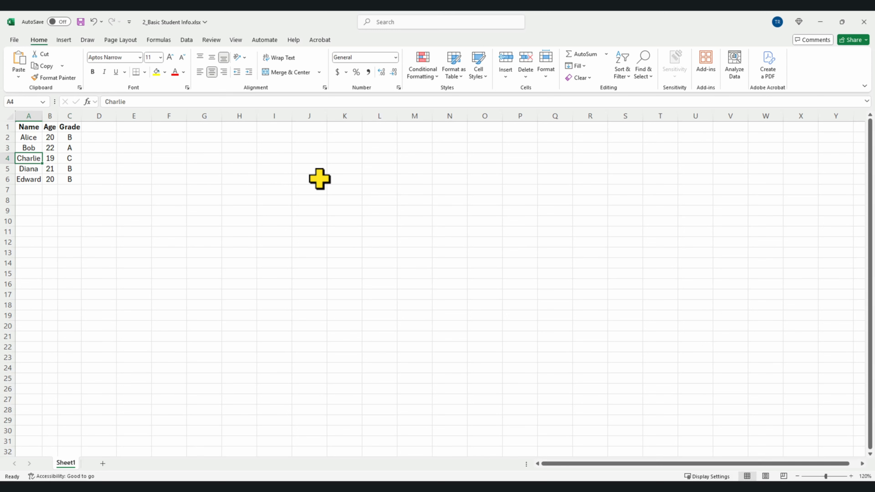
key(Up)
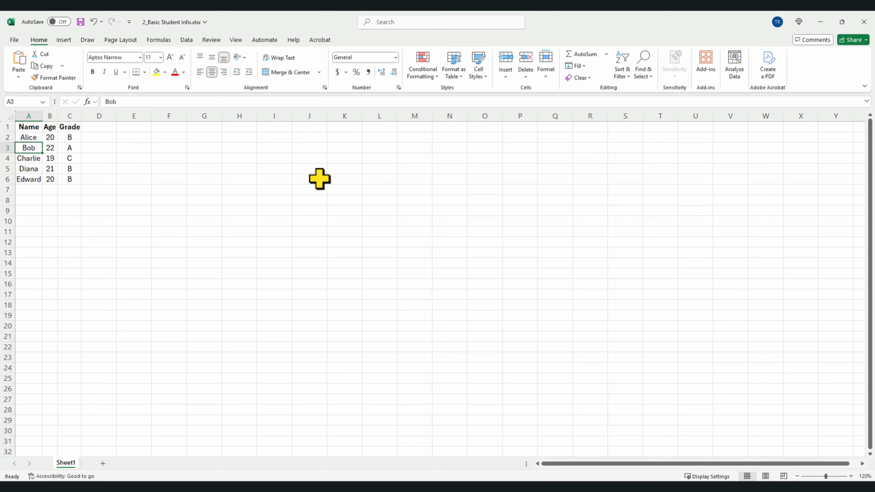
click(74, 180)
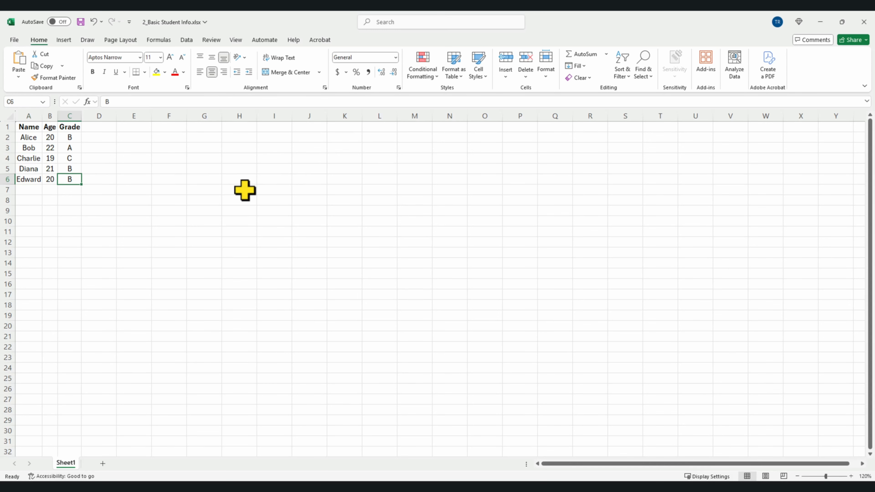
key(BackSpace)
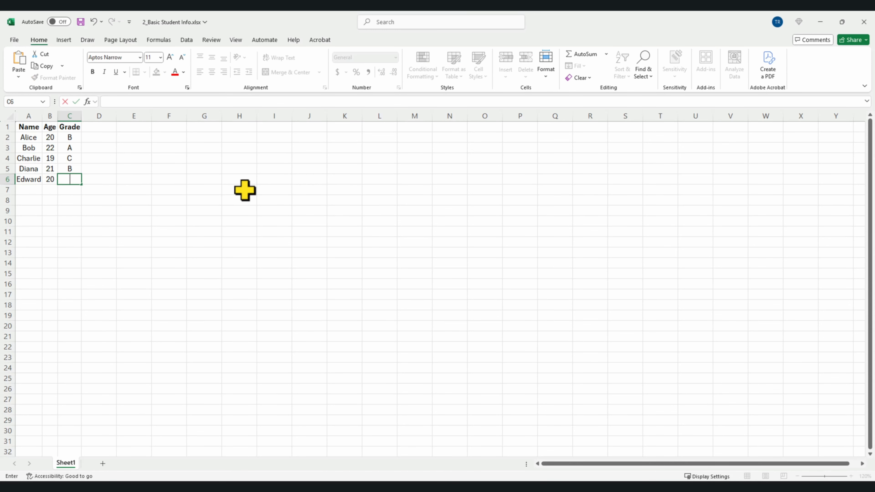
text(A)
key(ctrl+s)
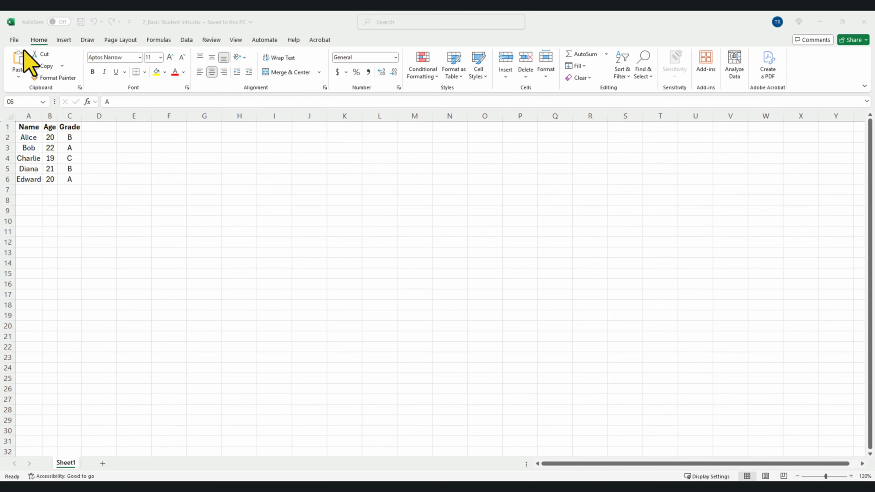
- Open 3_Student Info with Scores.xlsx and zoom the sheet to 120%
click(16, 41)
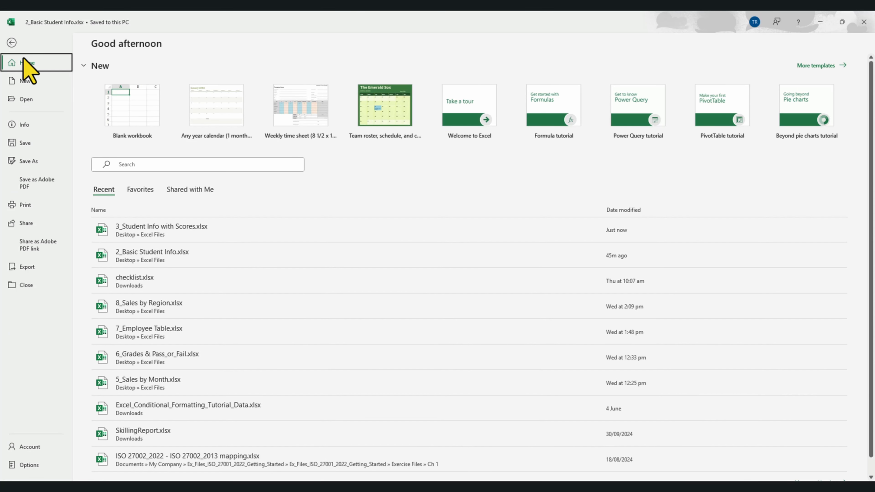
click(40, 99)
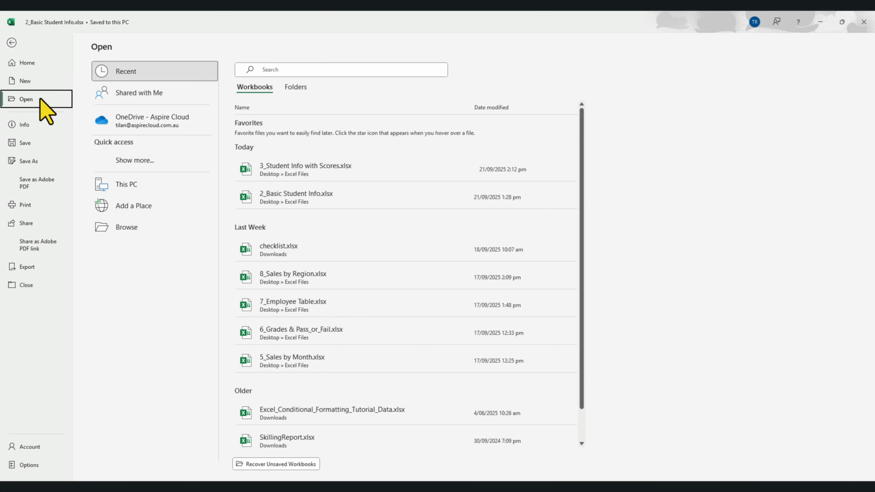
click(266, 174)
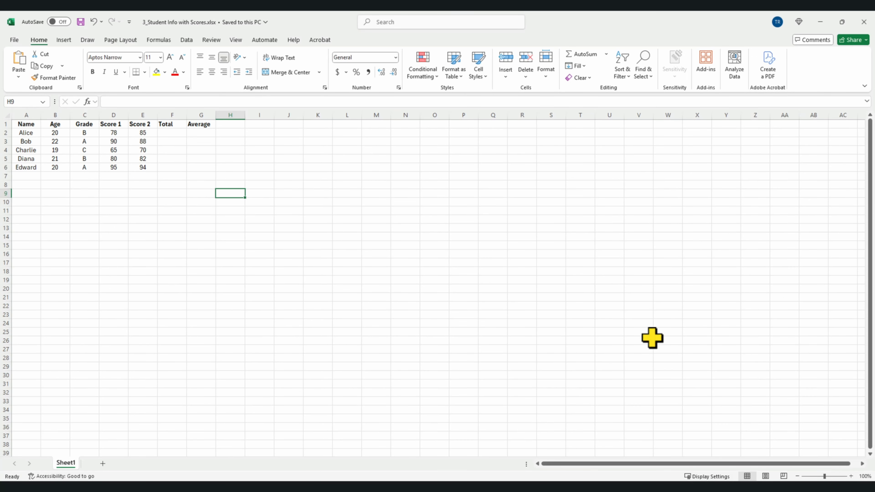
click(851, 476)
click(851, 476)
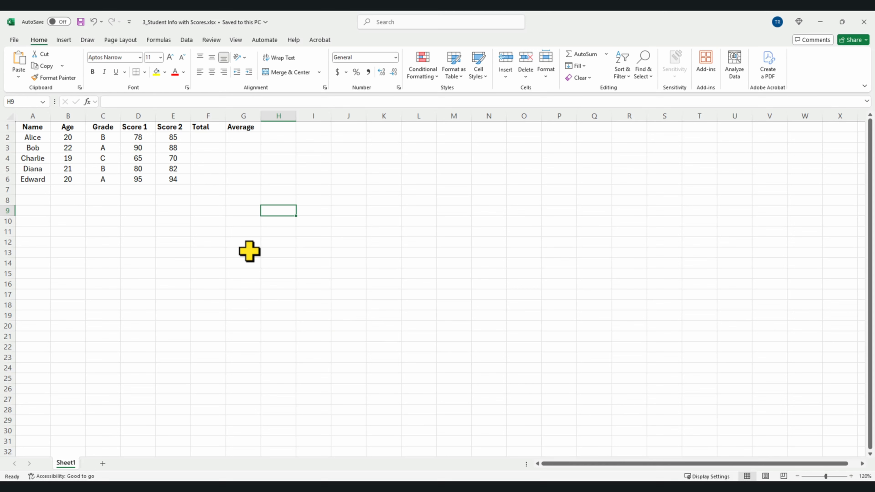
- Enter =D2+E2 in F2 to total the two scores, giving 163
click(200, 139)
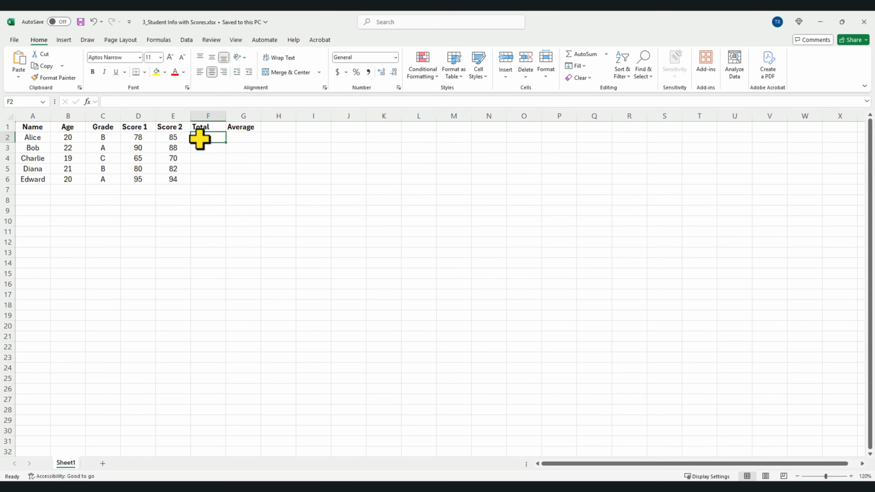
text(=)
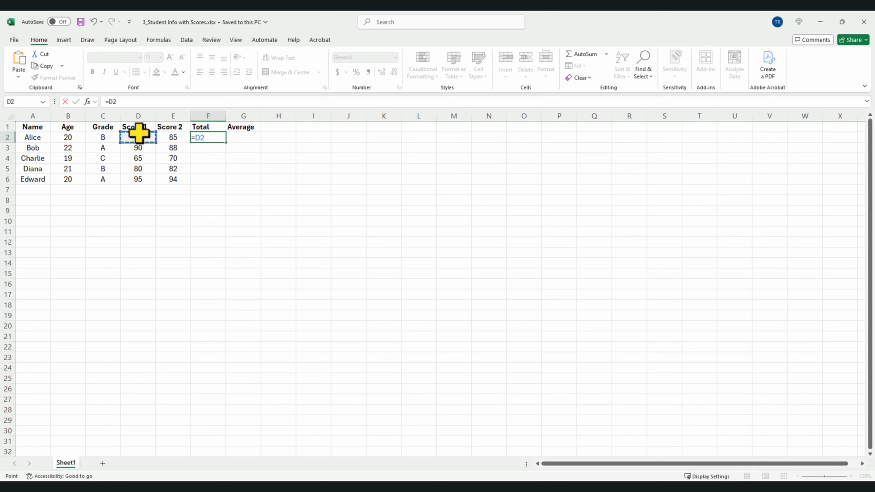
text(+)
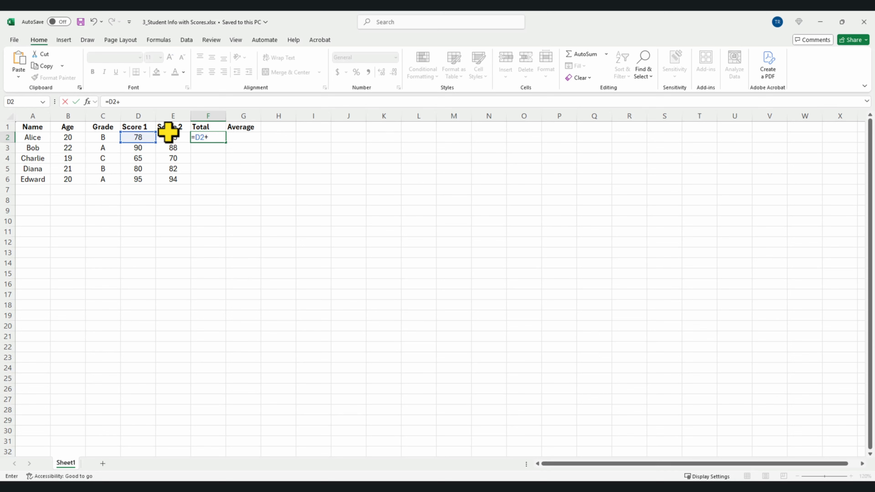
click(171, 136)
key(Return)
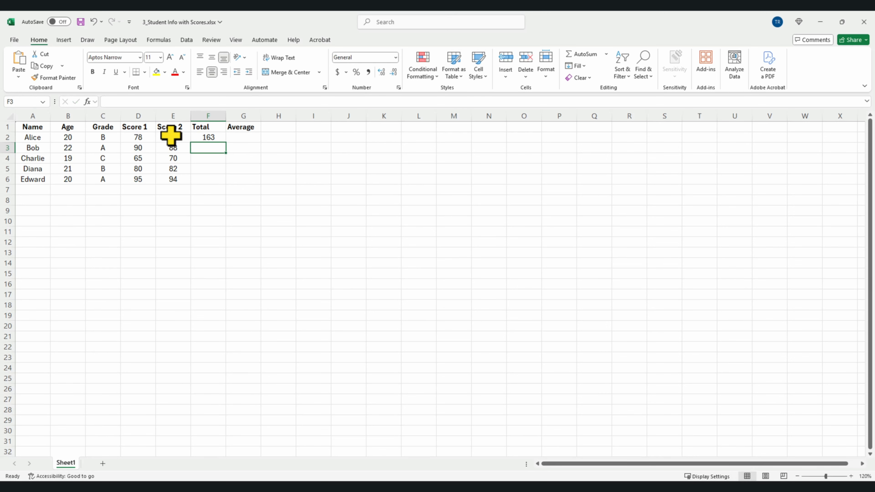
- Enter =AVERAGE(D2,E2) in G2, showing 81.5
click(239, 137)
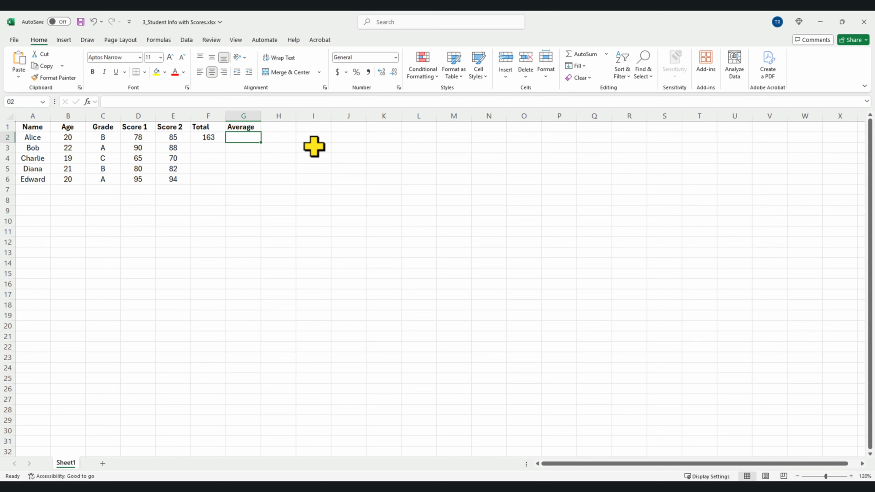
text(=)
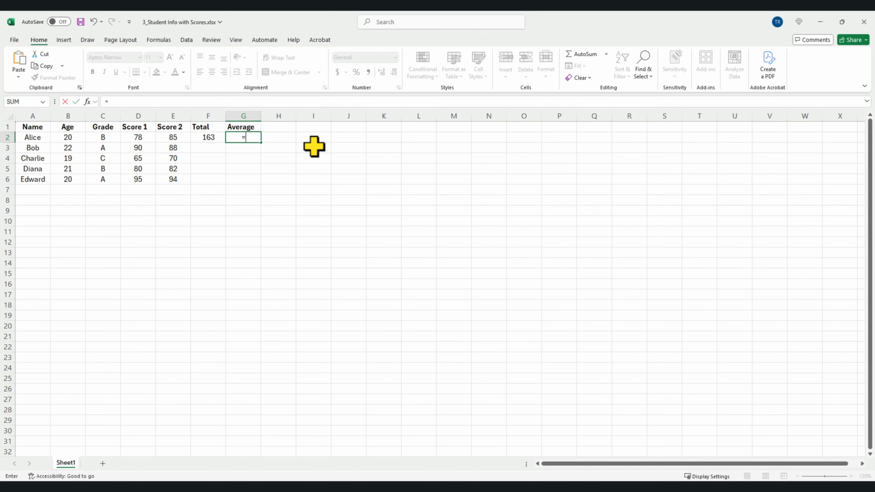
text(aver)
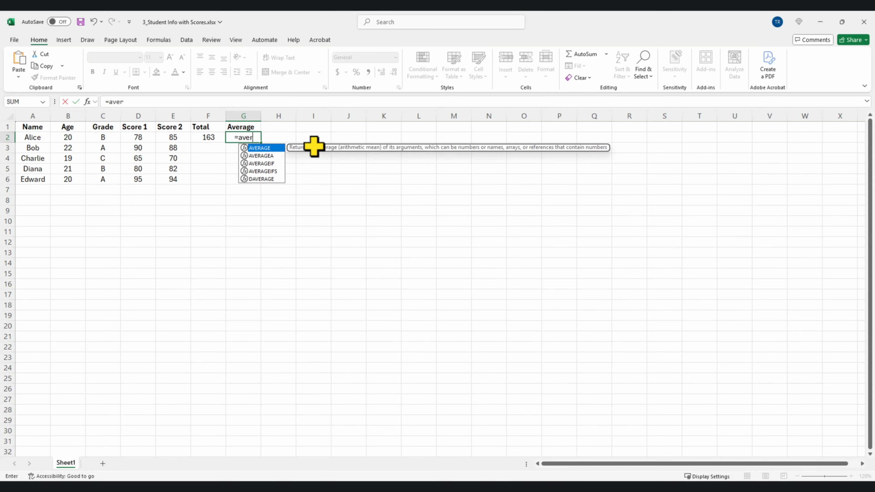
double_click(263, 148)
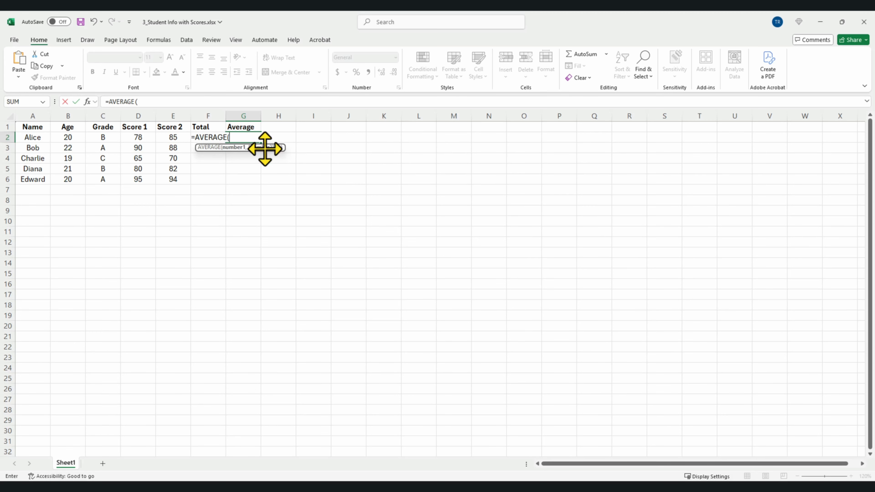
click(150, 137)
text(,)
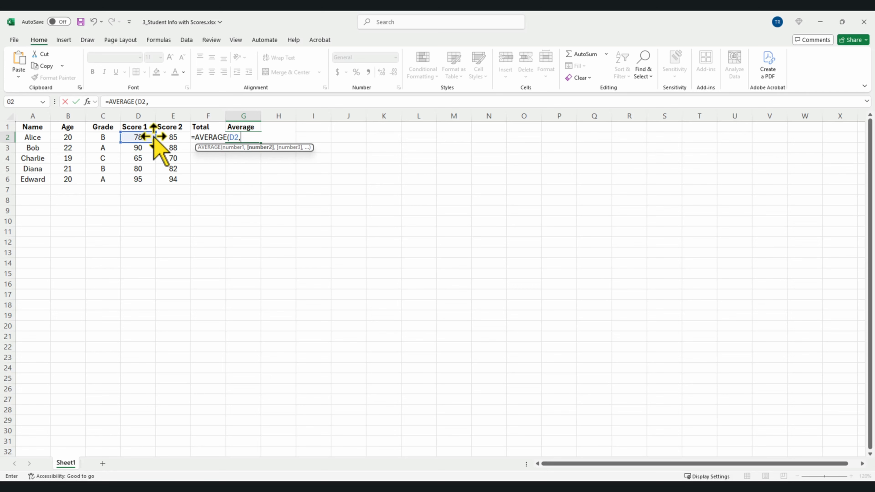
click(173, 137)
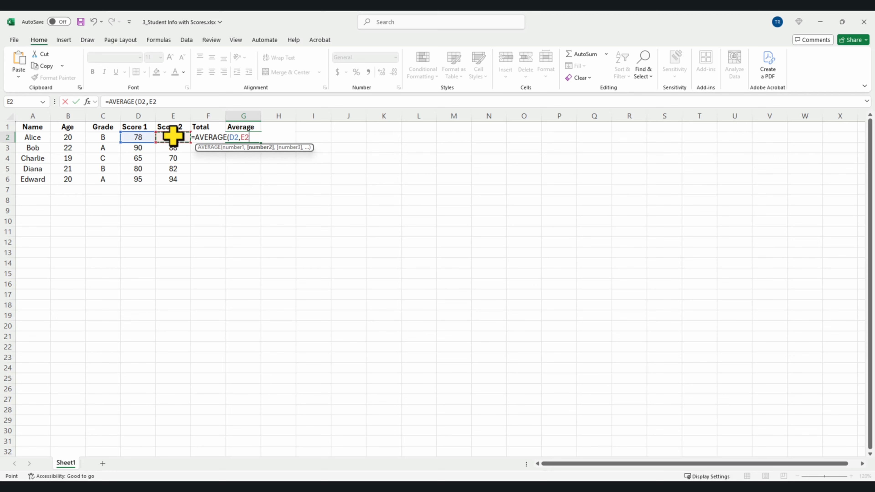
text())
key(Return)
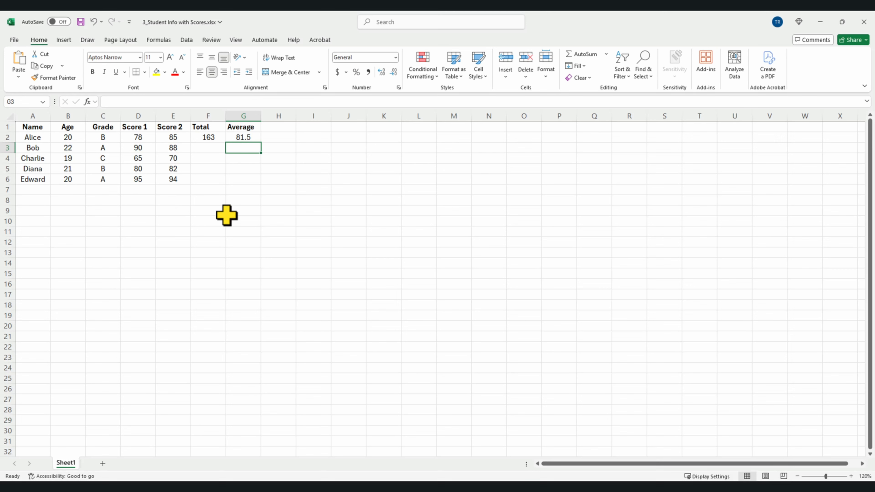
click(205, 139)
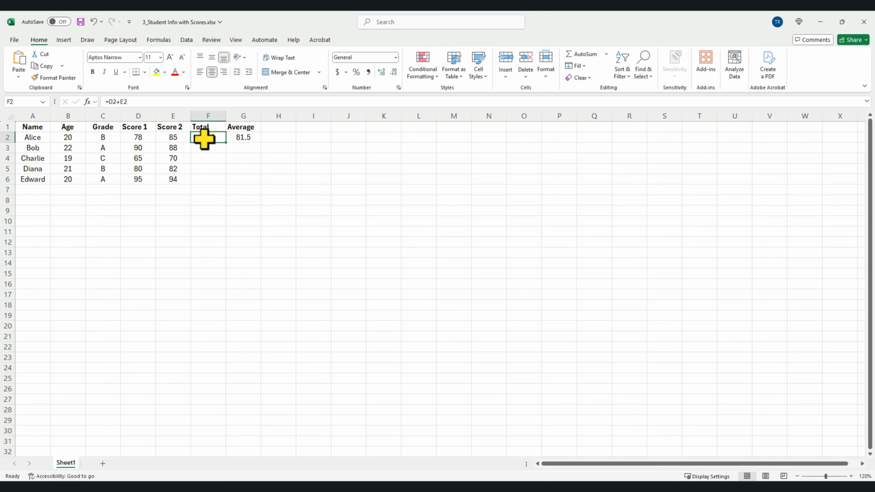
- Fill the Total and Average formulas in F2 and G2 down through row 6
double_click(226, 142)
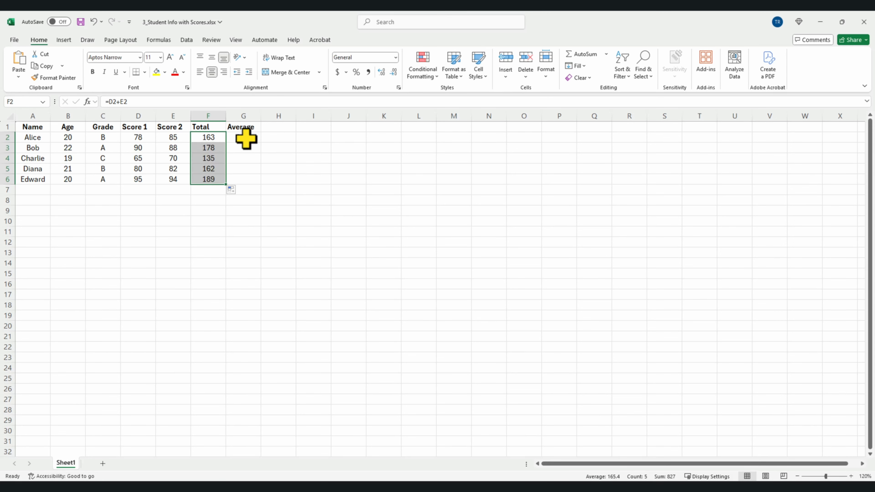
click(256, 138)
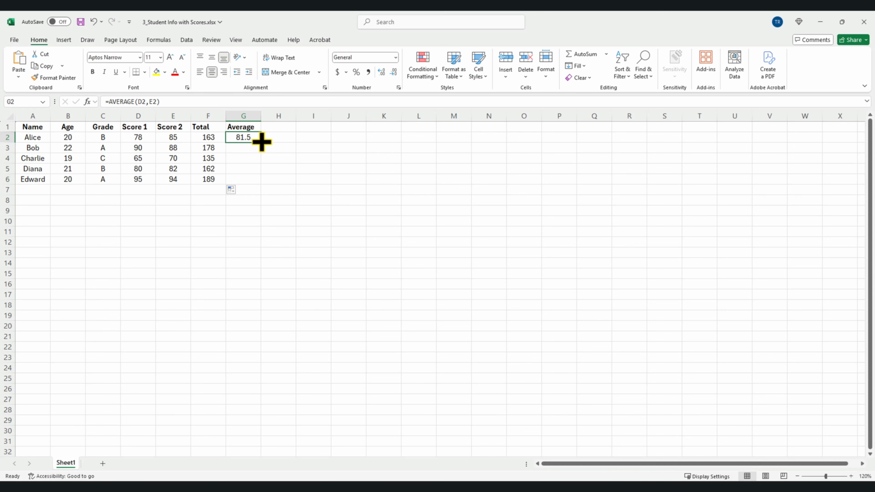
double_click(264, 144)
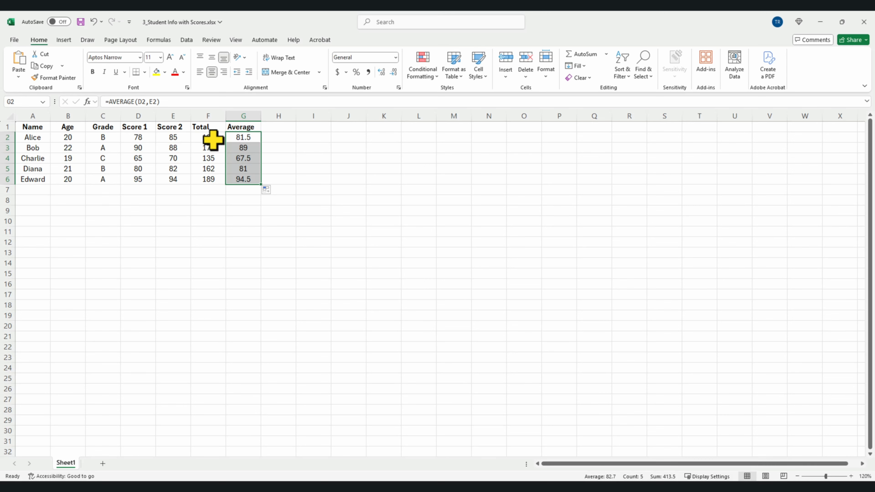
- AutoSum F2:F6 into a grand total of 827 in F7, undoing and redoing it
drag(214, 138, 213, 177)
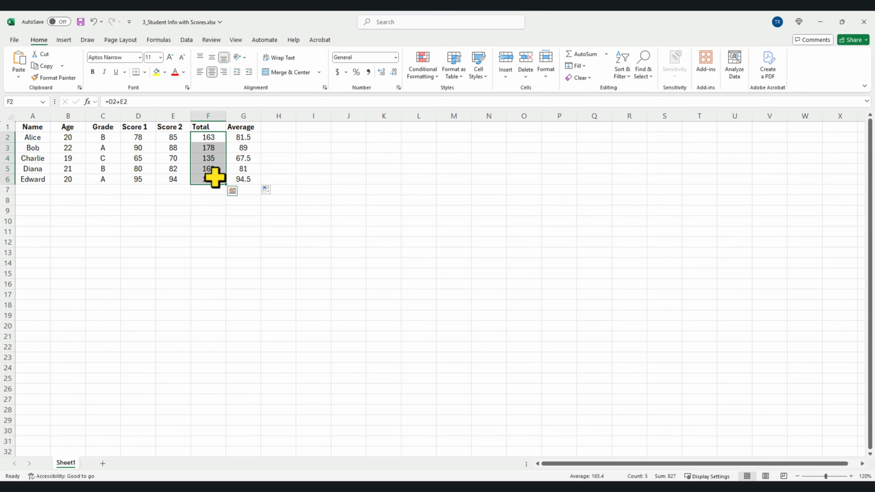
click(600, 58)
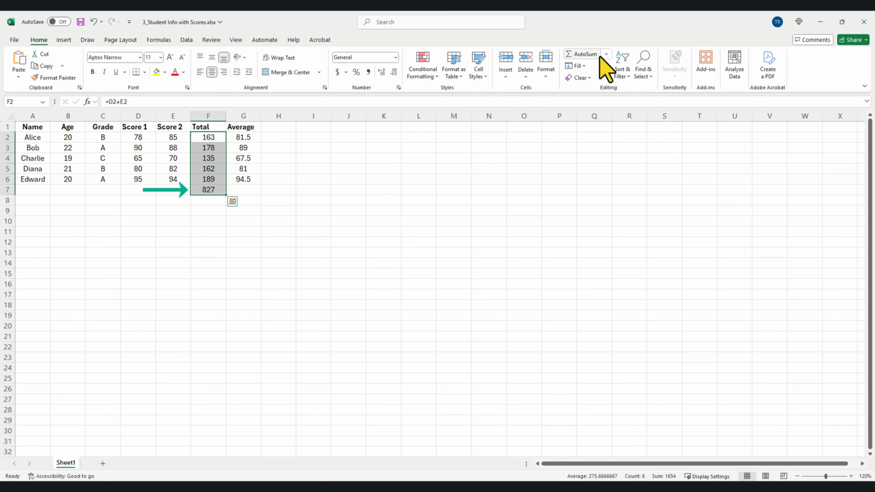
click(606, 55)
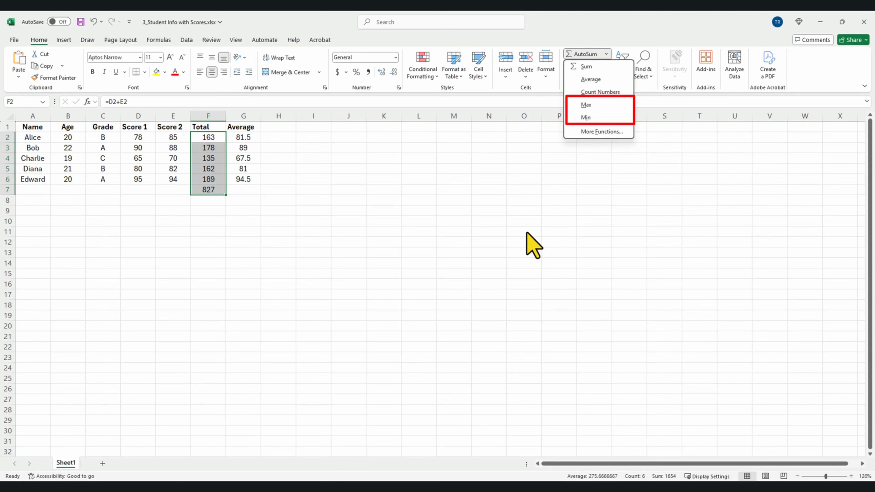
click(94, 21)
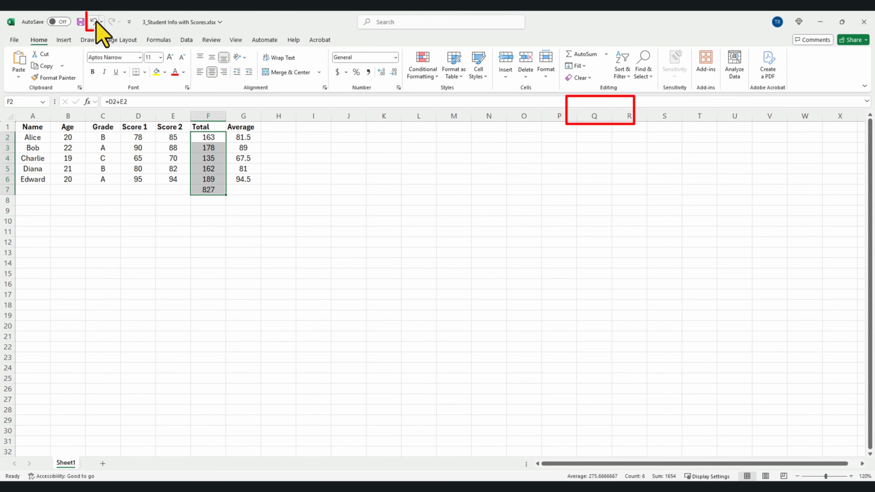
click(111, 22)
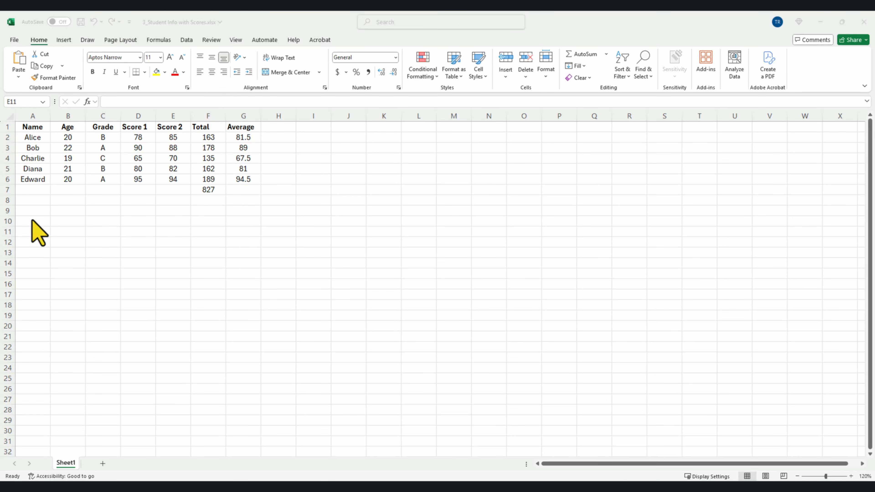
- Highlight Grade column cells containing 'A' with green fill and dark green text
click(99, 116)
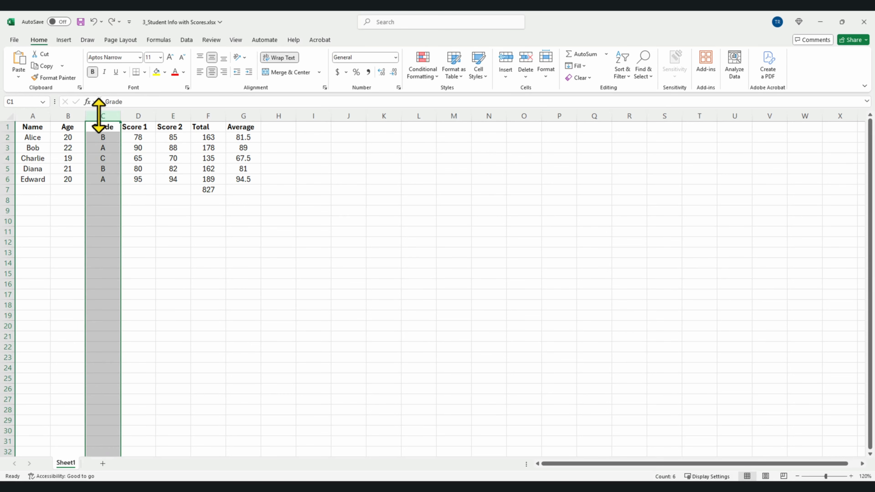
click(422, 77)
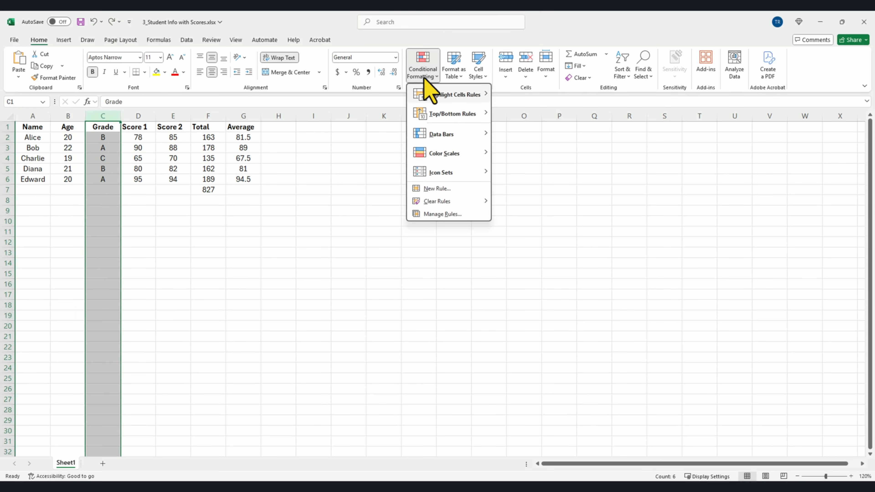
mouse_move(448, 95)
click(545, 167)
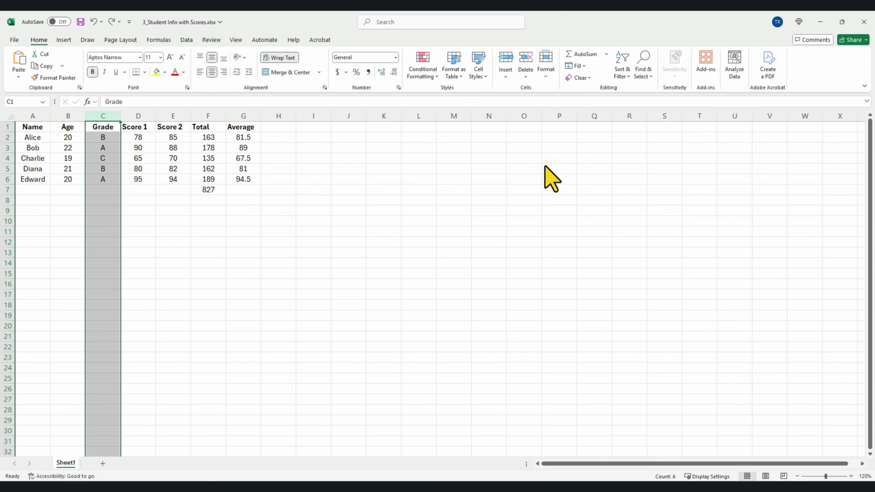
text(A)
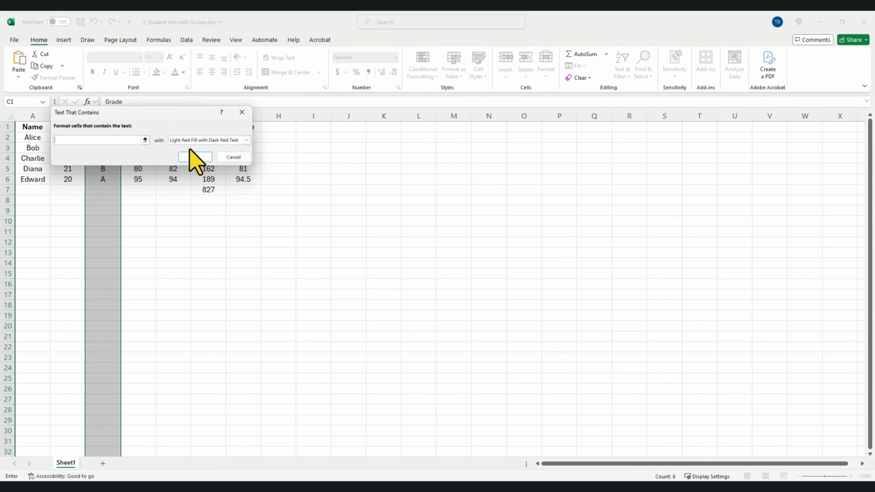
click(193, 141)
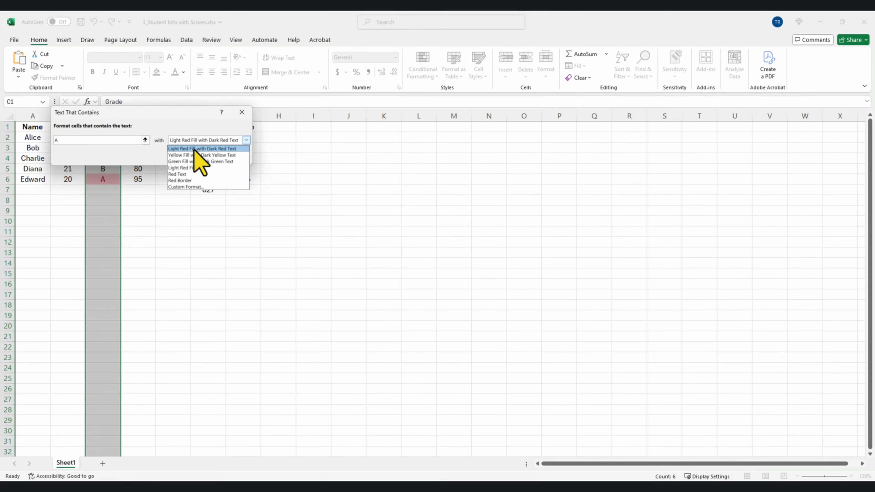
click(196, 161)
click(199, 158)
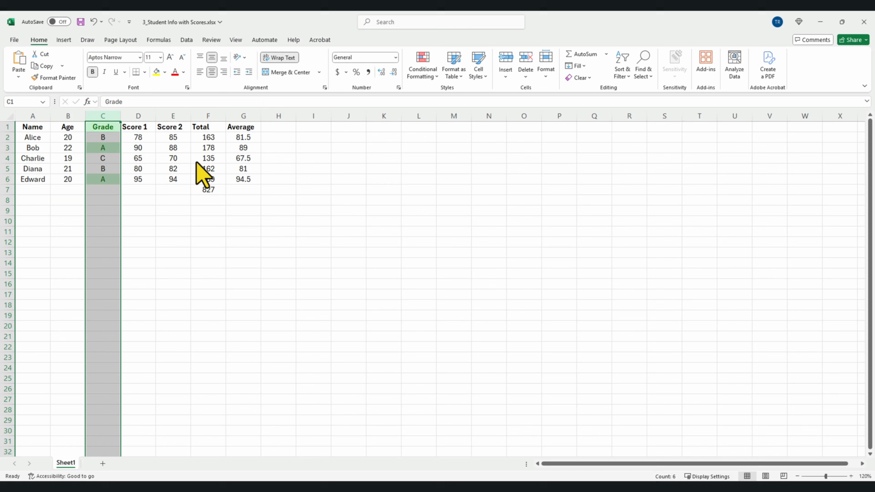
click(303, 233)
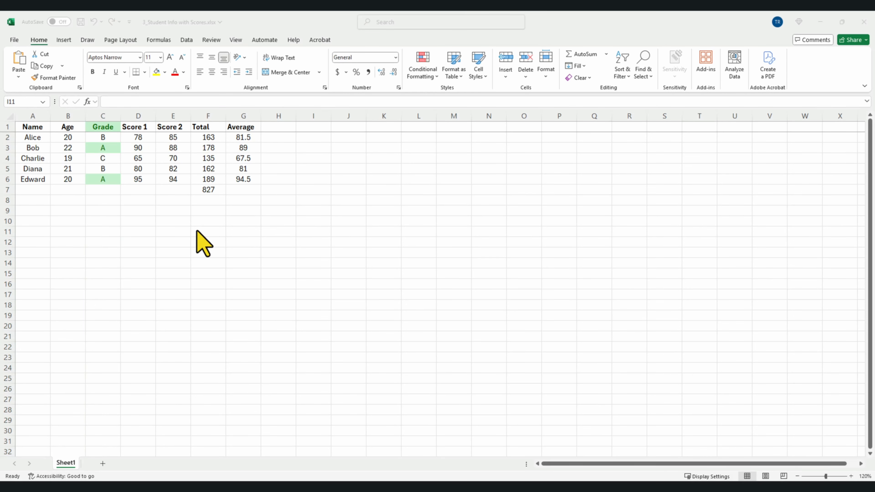
click(244, 40)
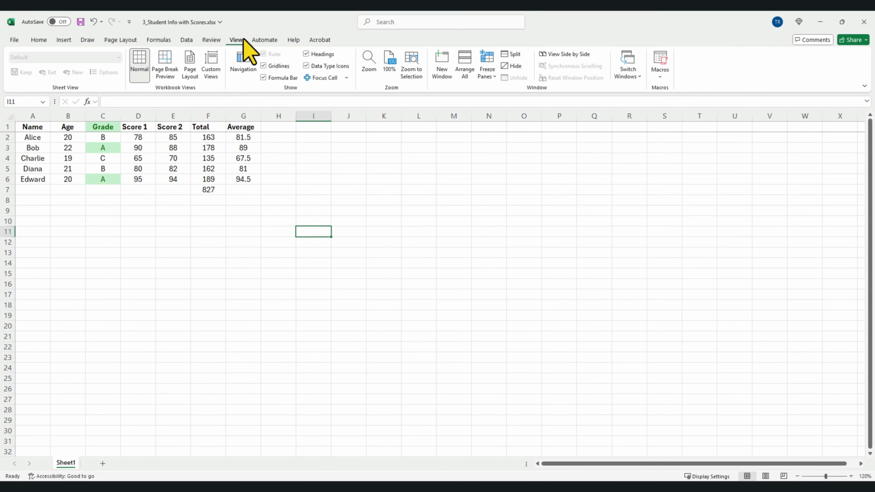
- Freeze the top header row and scroll to confirm it stays in place
click(484, 77)
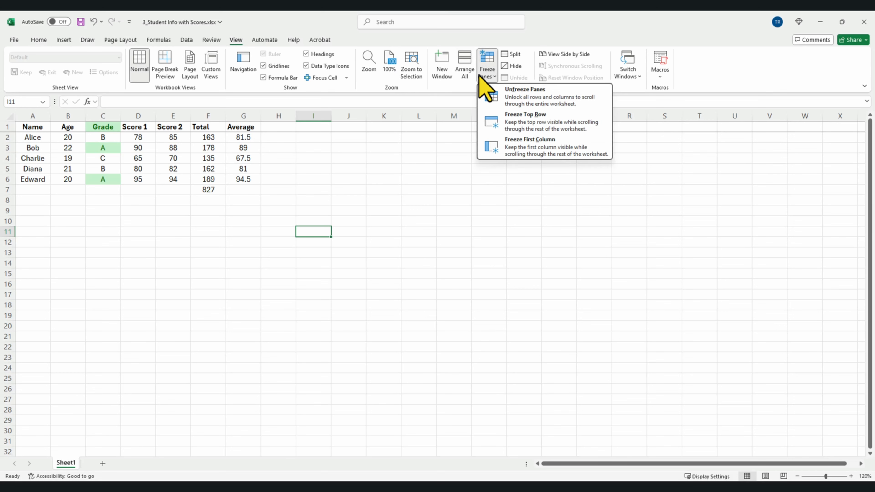
click(511, 122)
scroll(494, 178, down, 1)
scroll(494, 178, up, 1)
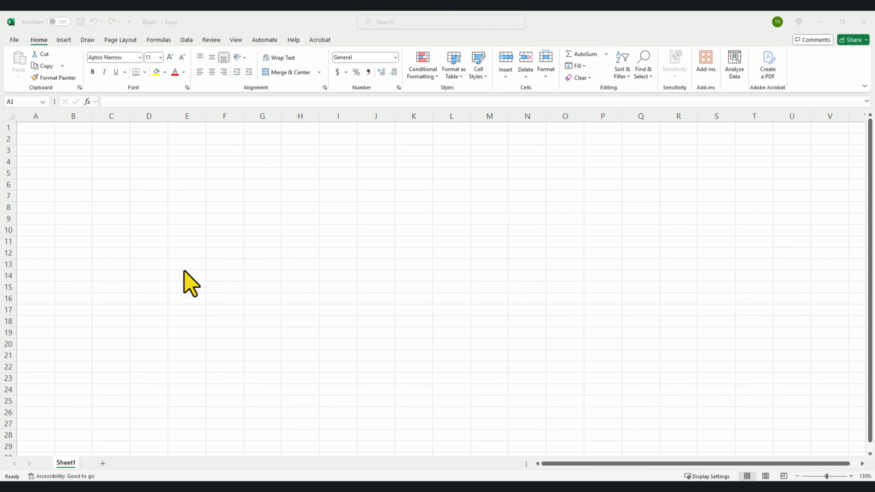
- Open 5_Sales by Month.xlsx and select the Month and Sales data A1:B6
click(14, 40)
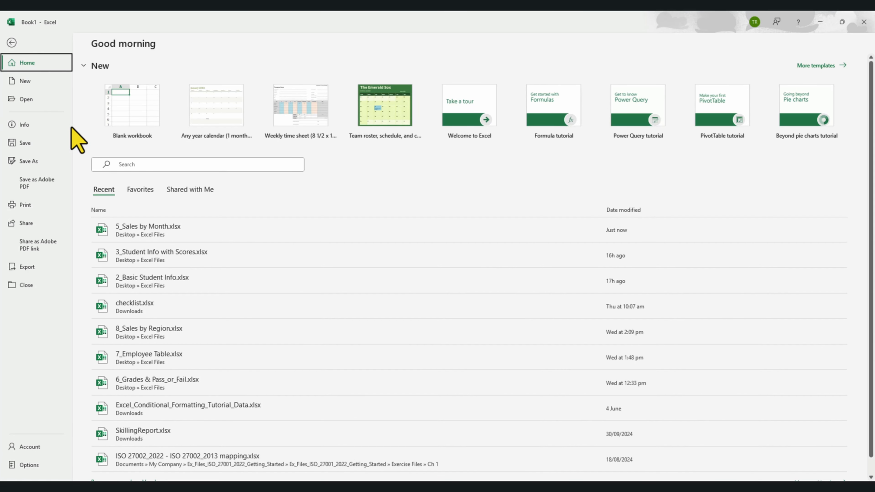
click(147, 230)
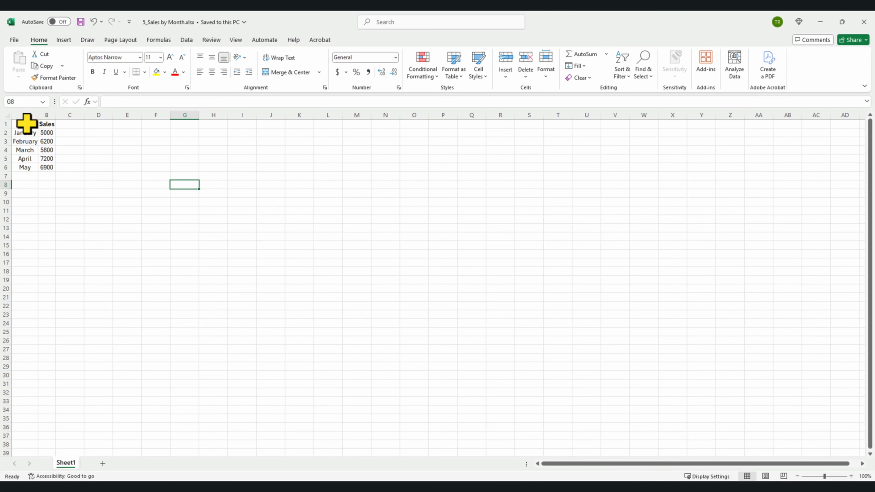
drag(26, 124, 44, 166)
- Insert a clustered column chart of the monthly sales
click(59, 40)
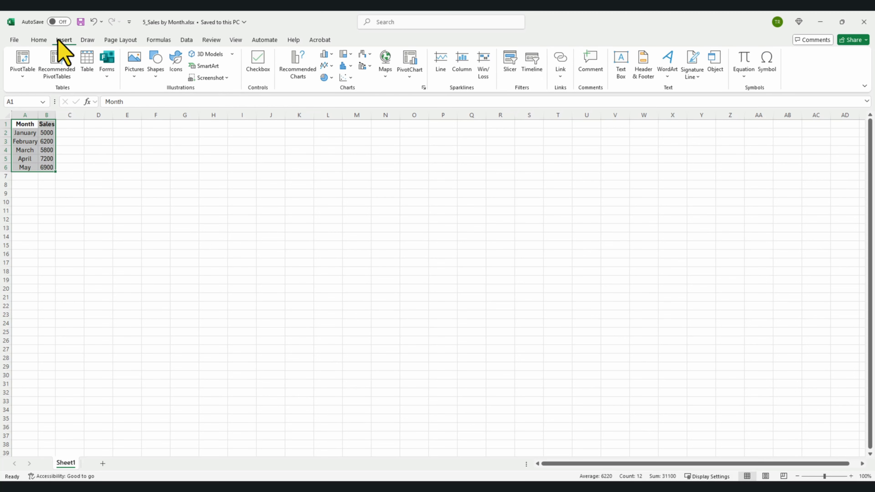
click(330, 56)
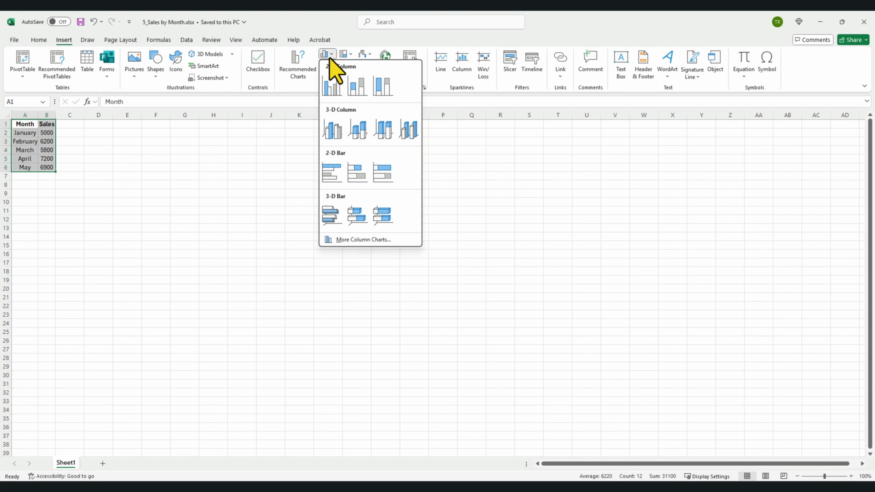
click(332, 87)
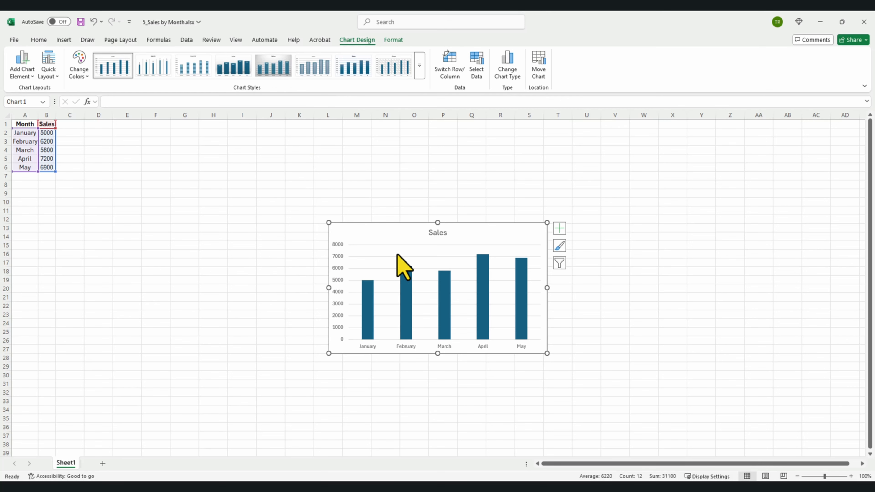
- Review the chart's elements, style and colour, and filter options
click(559, 230)
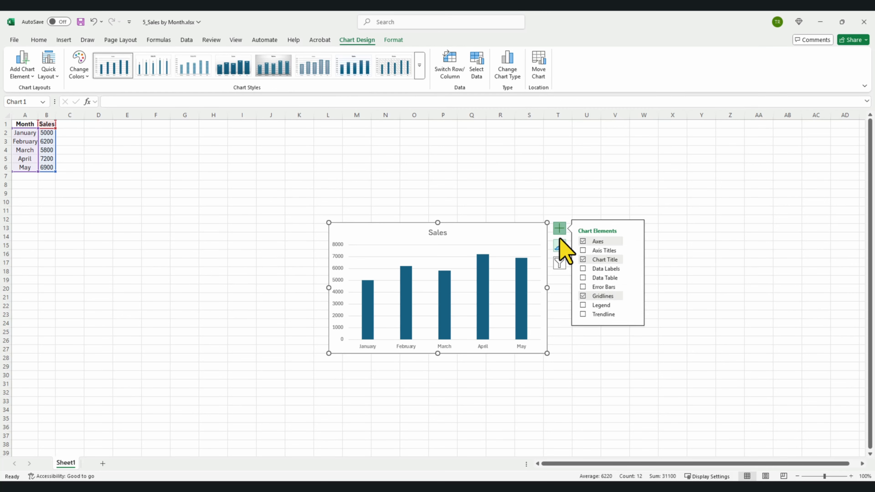
click(560, 245)
click(559, 263)
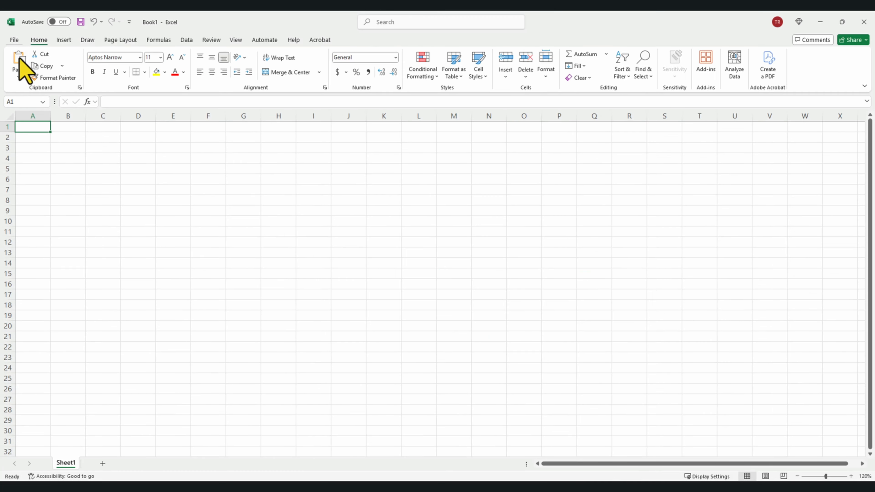
click(14, 40)
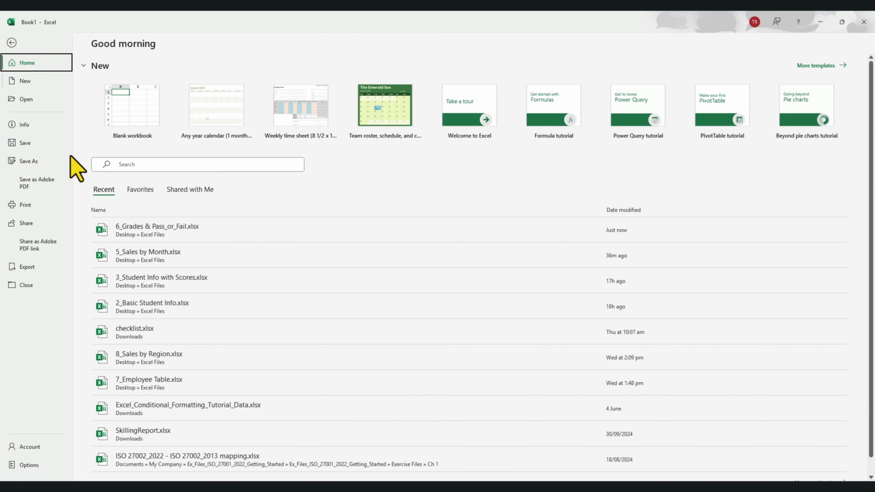
- Open 6_Grades & Pass_or_Fail.xlsx from Recent and zoom the sheet to 120%
click(128, 238)
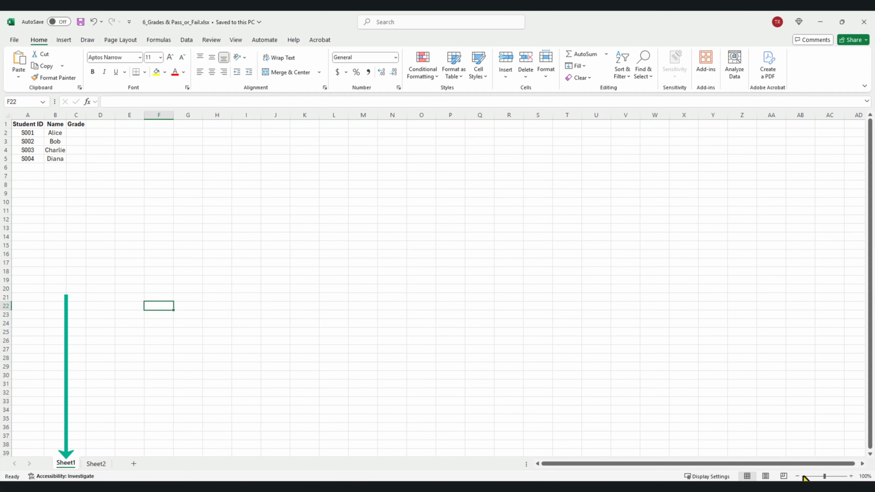
click(852, 476)
click(851, 476)
- Compare the Student ID column A on Sheet1 and Sheet2, ending back on Sheet1
click(102, 464)
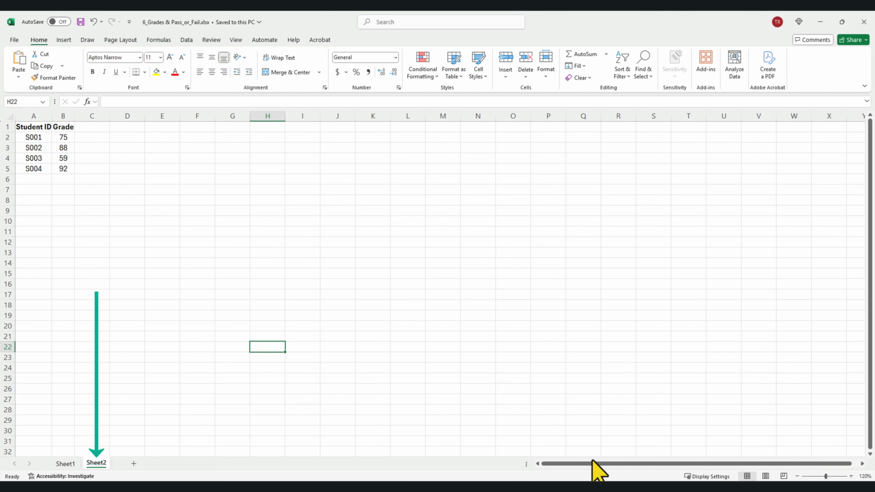
click(64, 463)
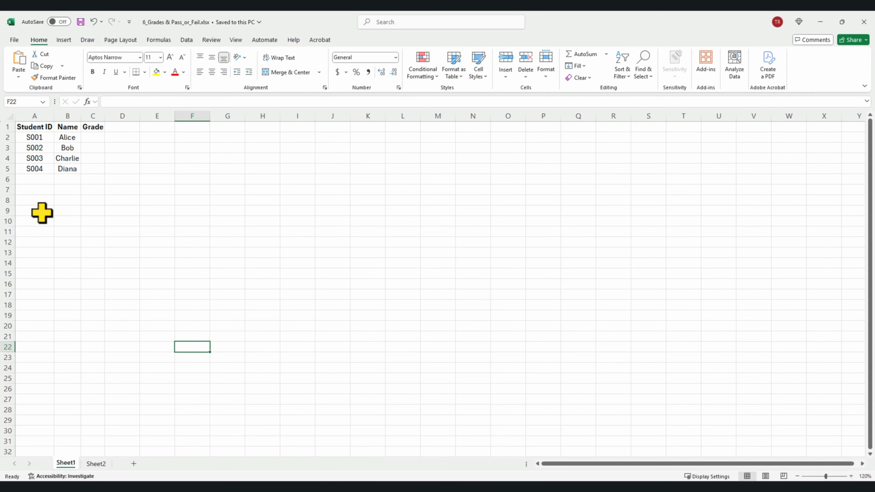
click(35, 116)
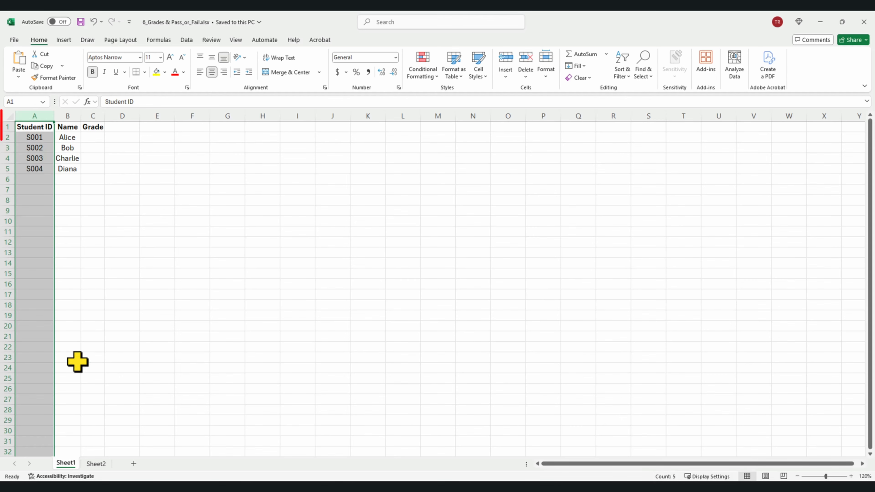
click(97, 464)
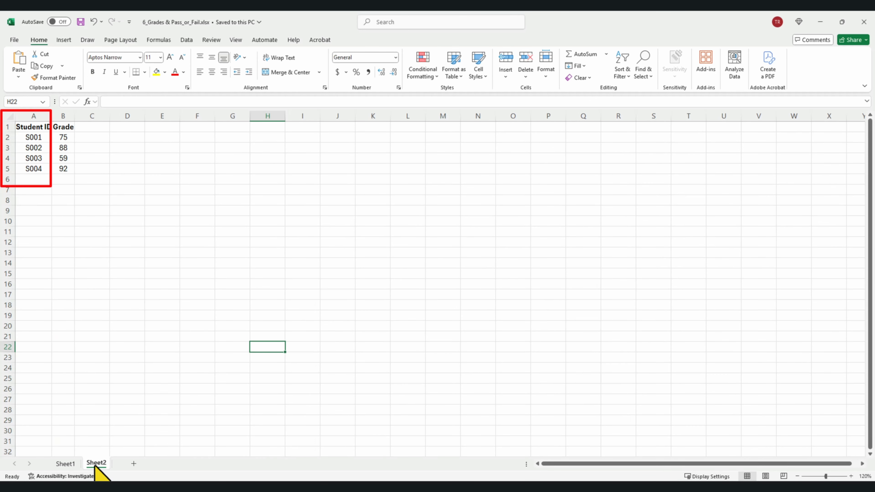
click(35, 116)
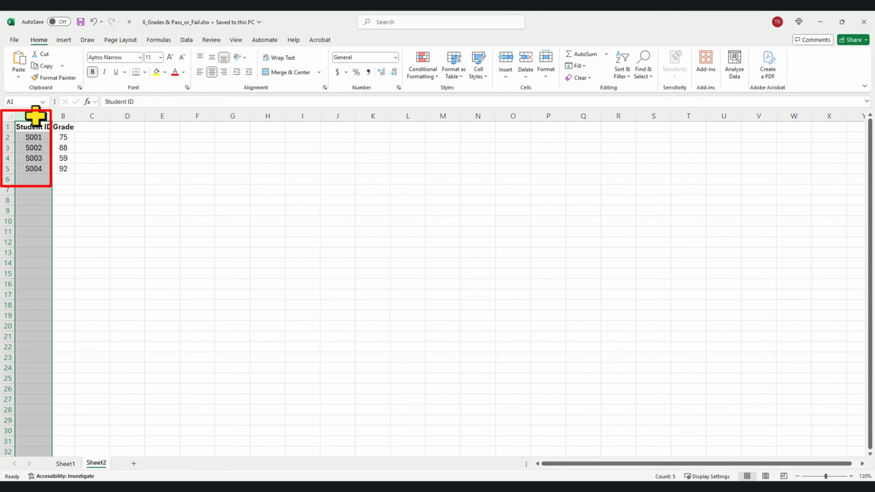
click(66, 464)
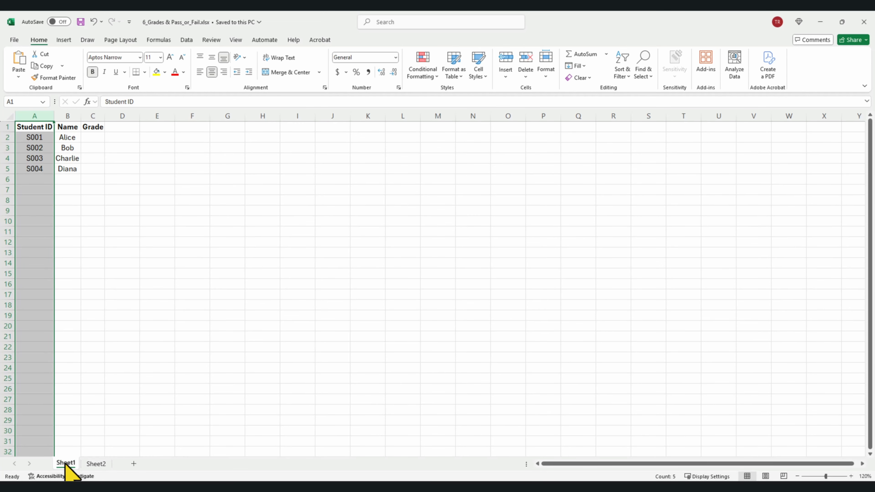
click(169, 319)
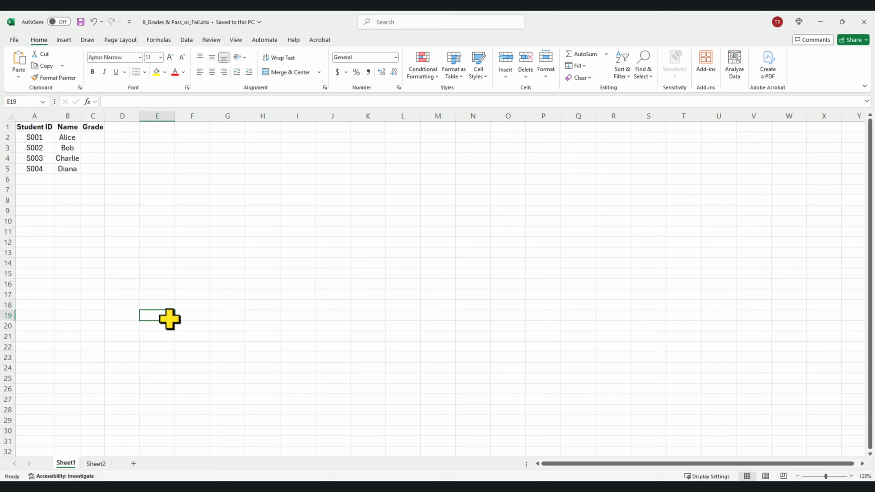
- Enter =VLOOKUP(A2,Sheet2!A:B,2,FALSE) in C2 to fetch the first student's grade
click(88, 138)
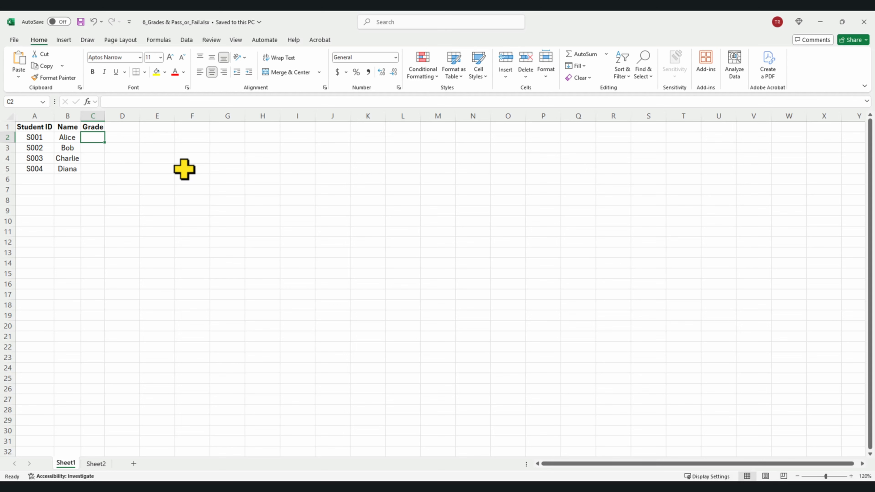
text(=vl)
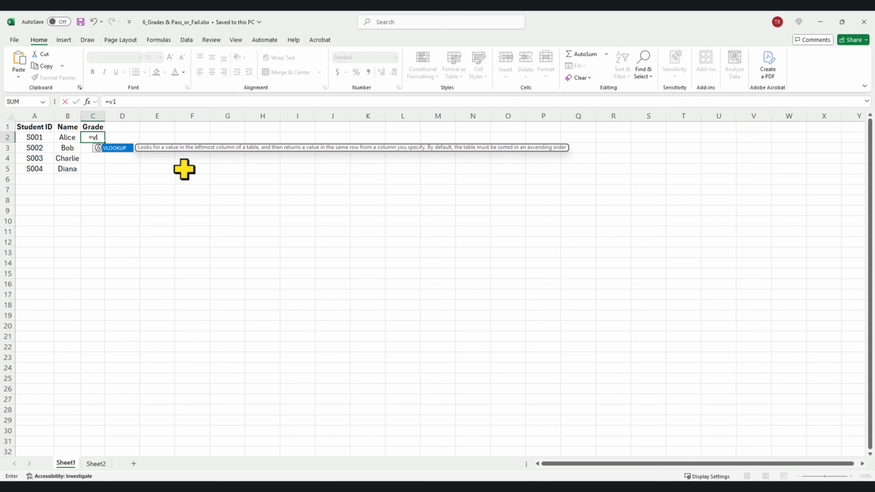
text(o)
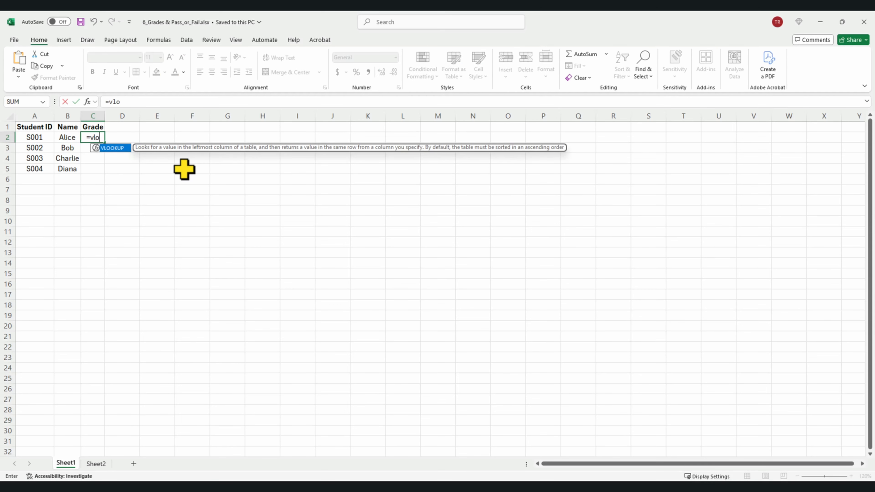
double_click(119, 148)
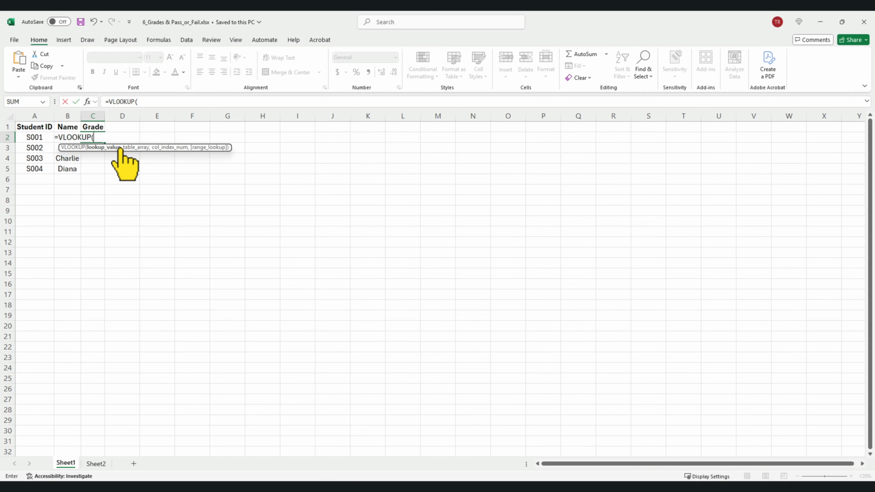
click(29, 137)
text(,)
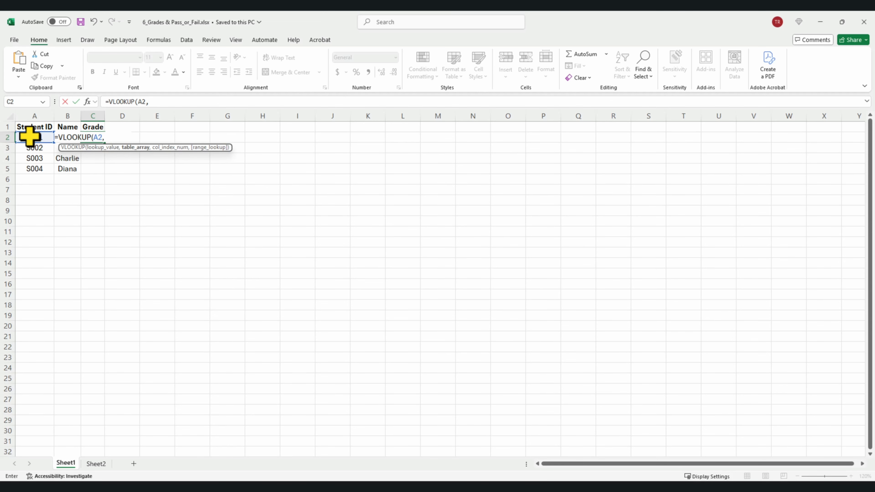
click(96, 463)
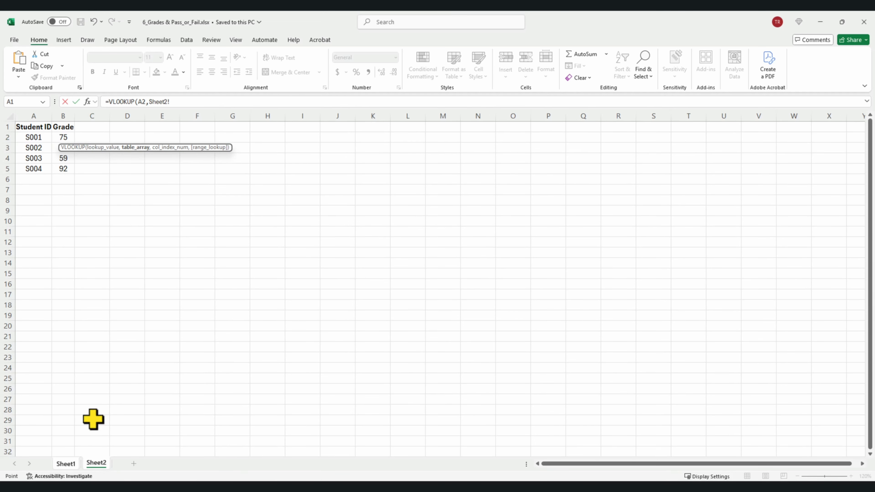
drag(33, 116, 57, 120)
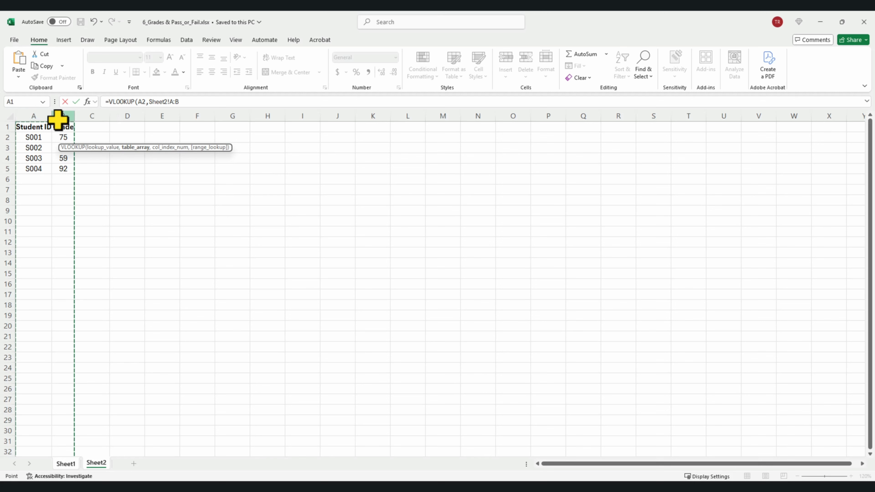
text(,2)
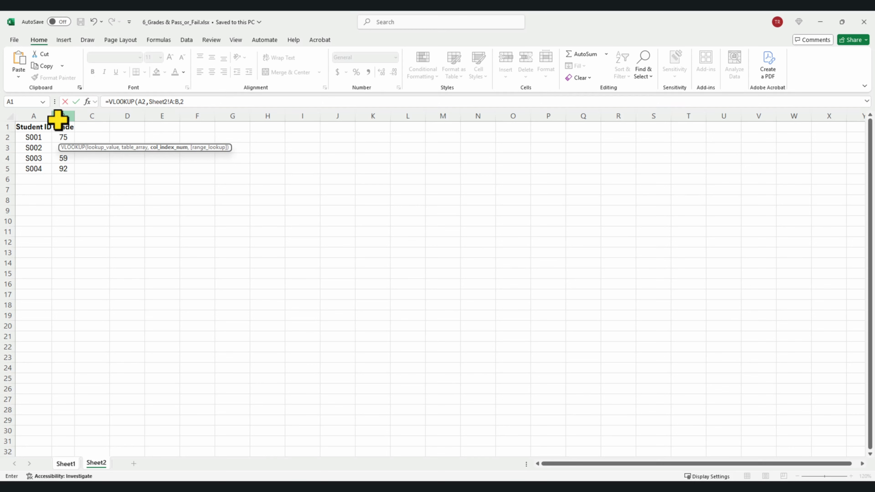
text(,false))
key(Return)
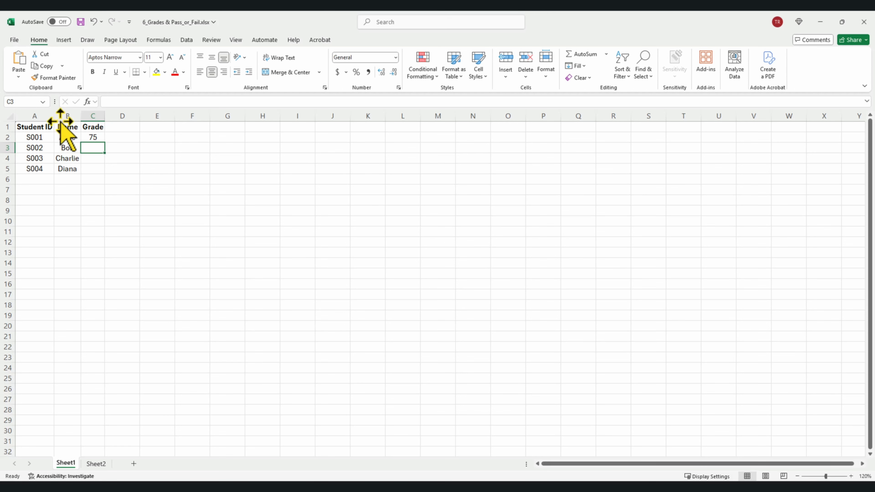
- Fill the lookup down to C5 (75, 88, 59, 92) and check it against Sheet2
click(97, 138)
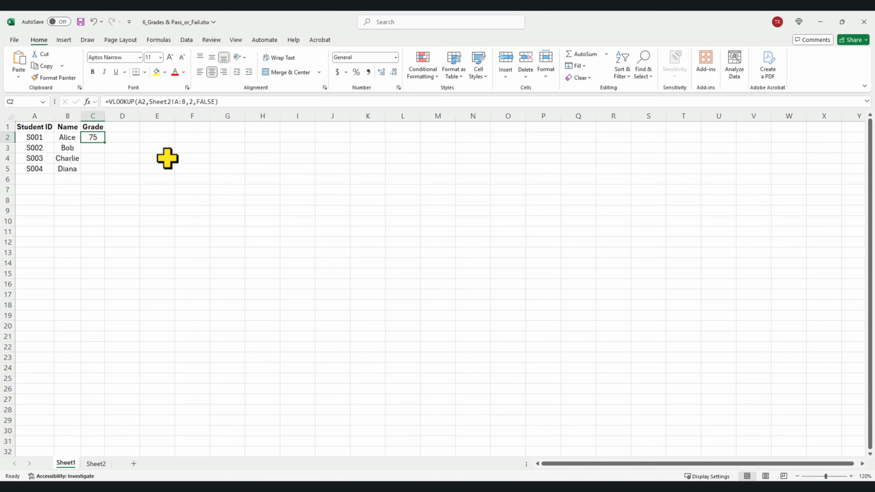
double_click(106, 143)
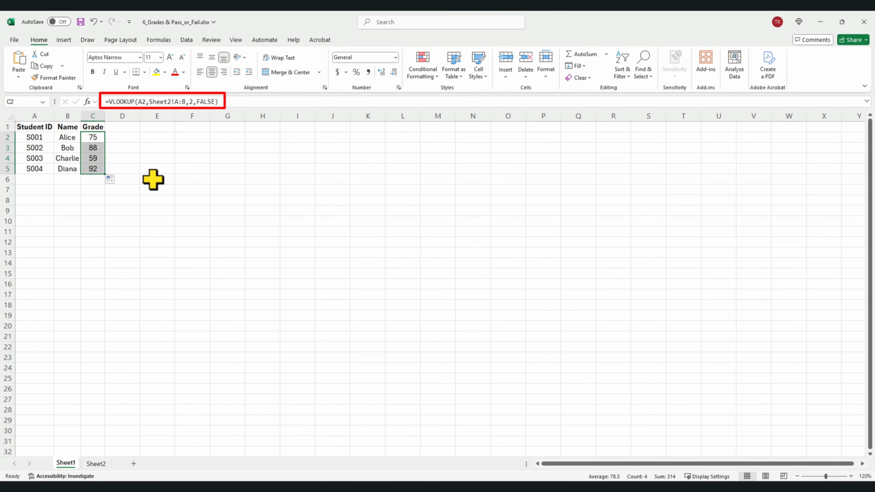
click(100, 465)
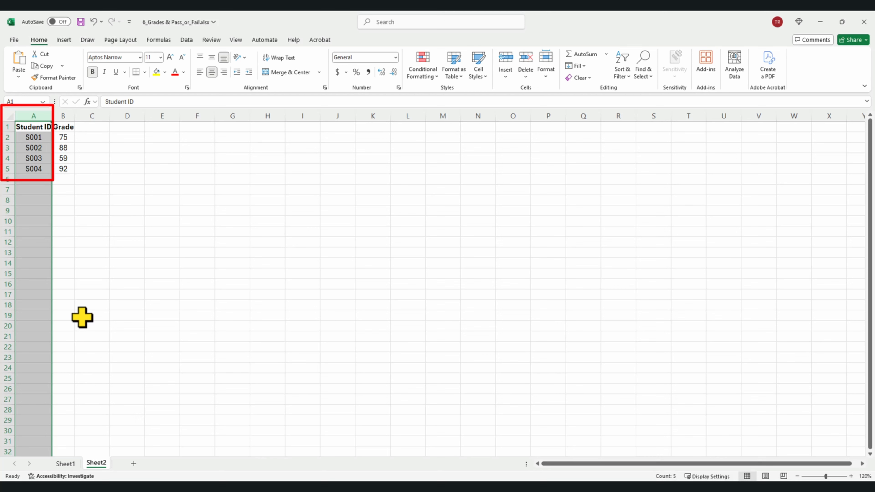
click(37, 109)
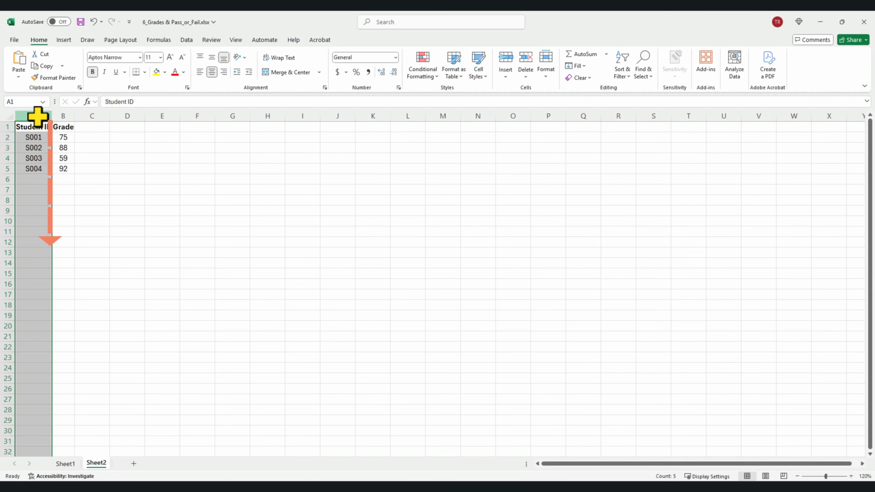
click(65, 464)
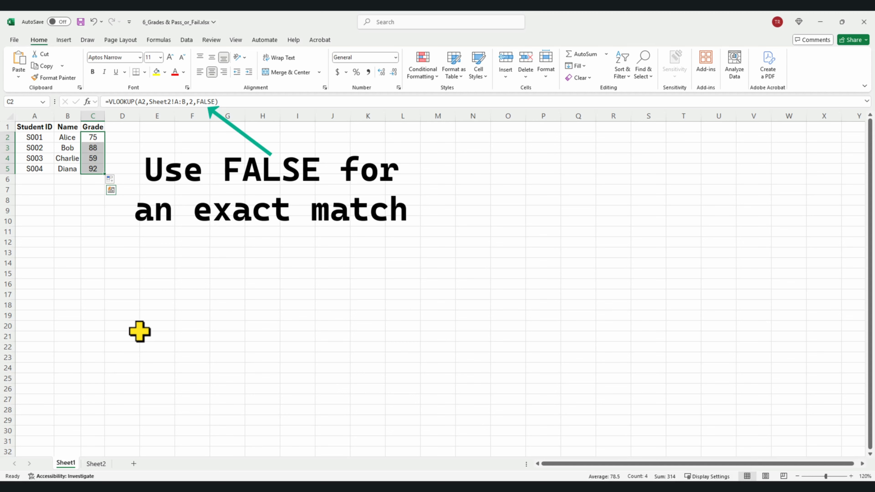
- Enter =IF(C2>60,"Pass","Fail") in D2
click(122, 273)
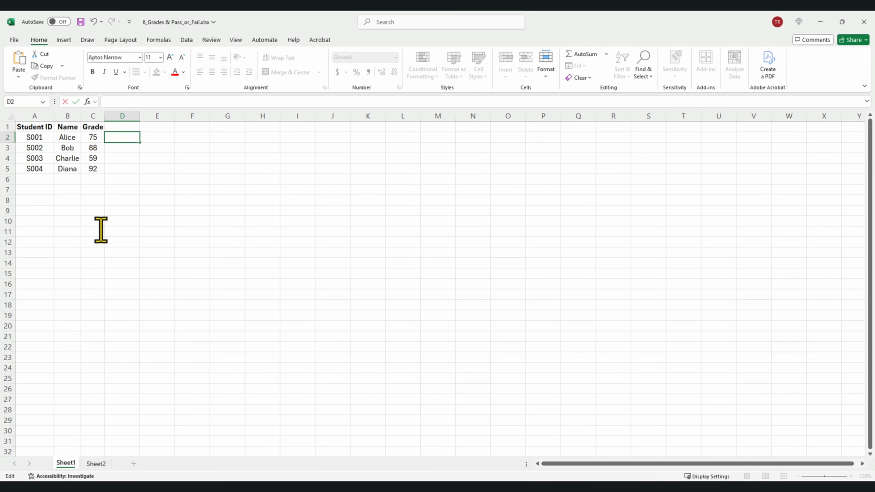
text(=IF)
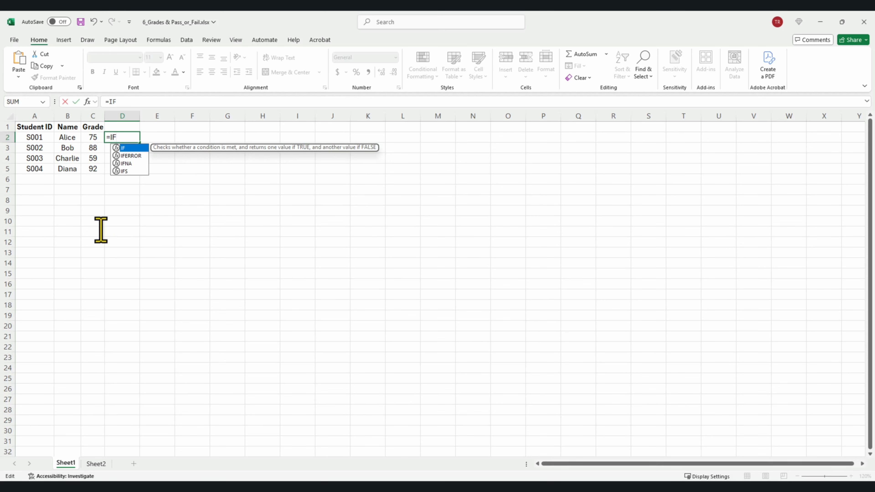
double_click(128, 149)
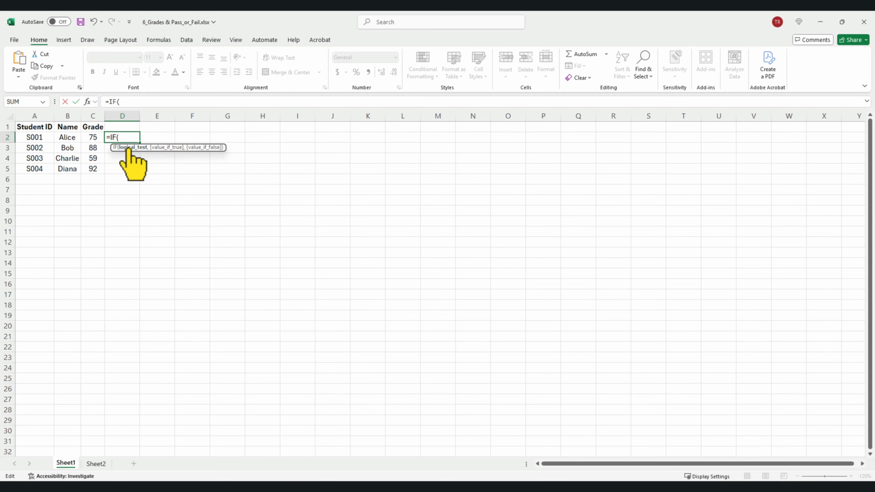
click(92, 136)
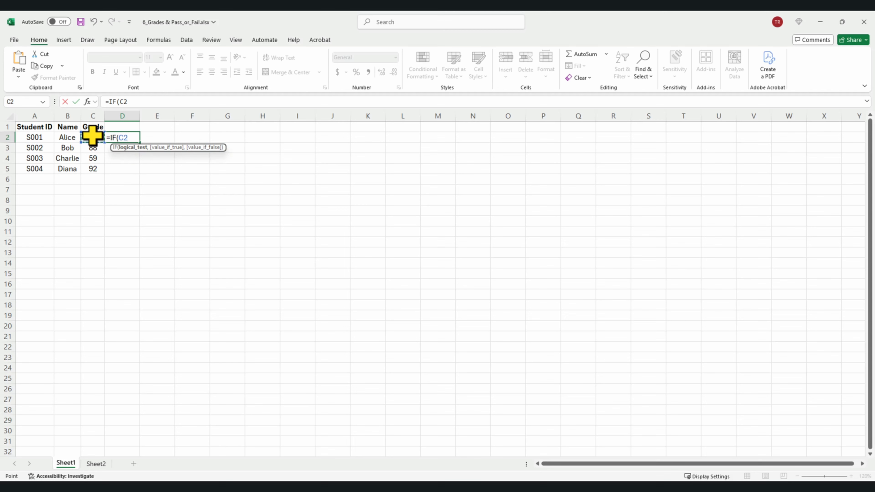
text(>60,"P)
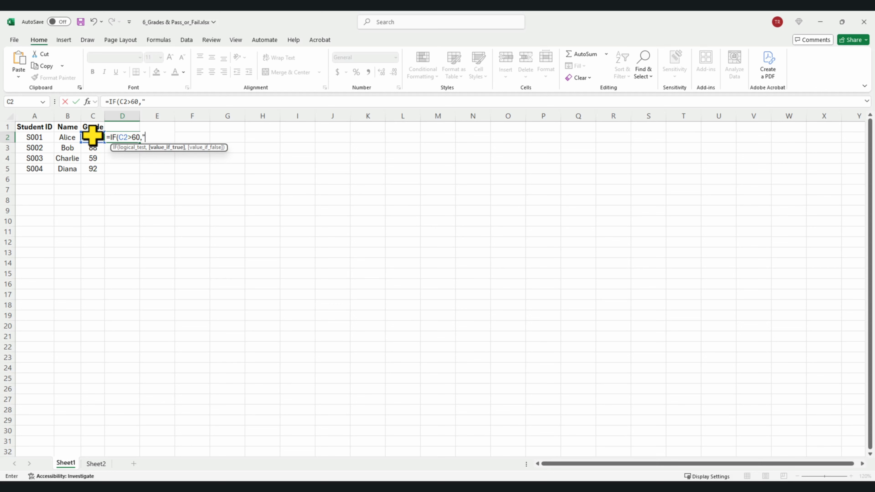
text(ass",Fai)
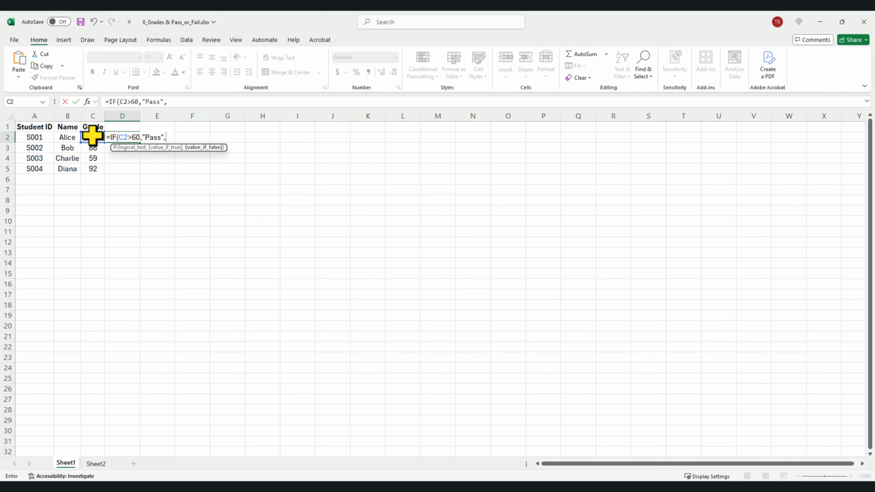
key(BackSpace)
key(BackSpace)
key(BackSpace)
text("Fail"))
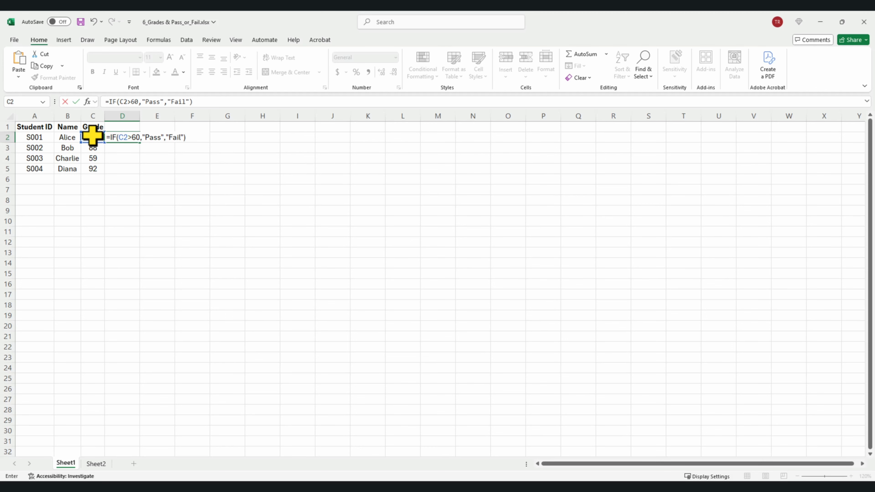
key(Return)
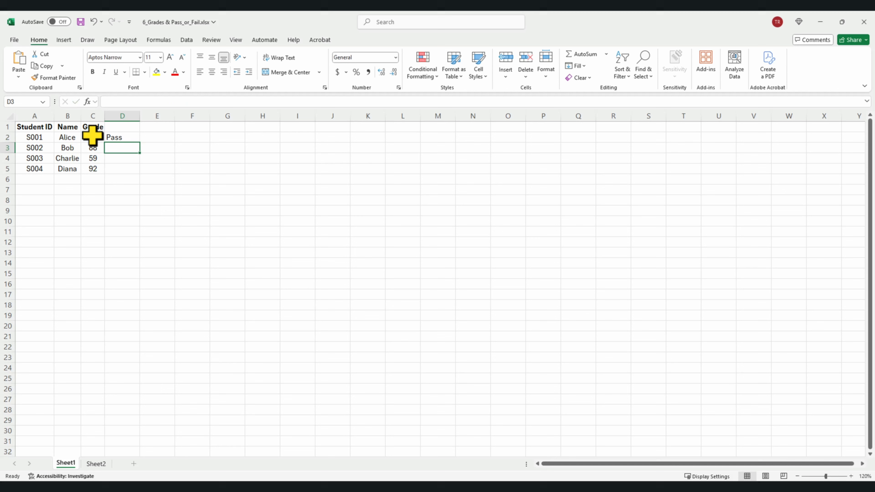
- Copy the Pass/Fail formula down to D5 and select Charlie's failing row
click(123, 137)
double_click(142, 144)
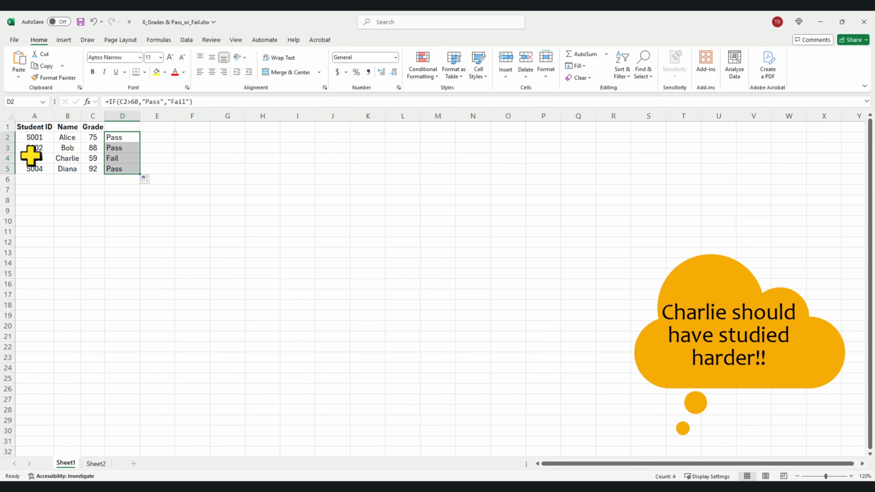
click(9, 158)
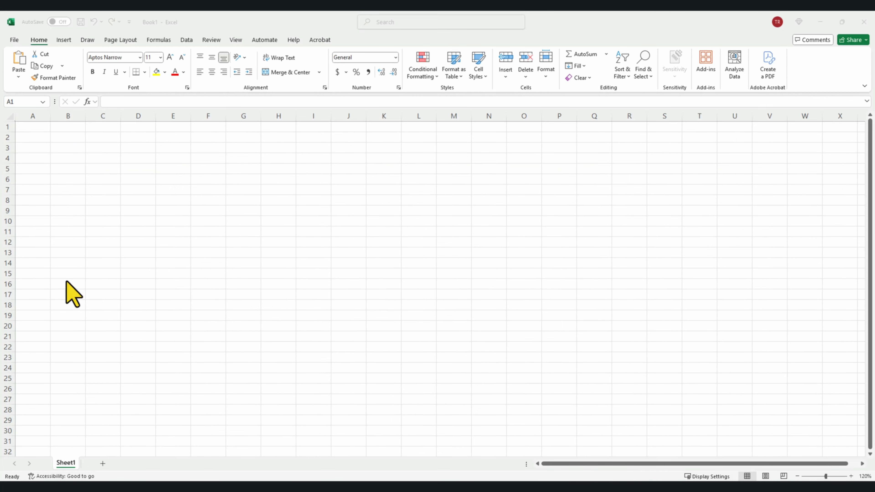
- Open 7_Employee Table.xlsx and convert A1:C5 into a table with headers
click(16, 39)
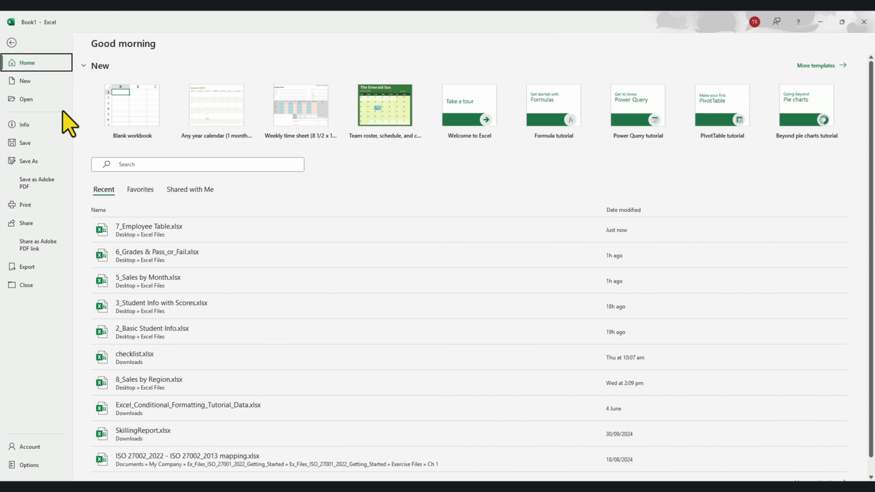
click(123, 224)
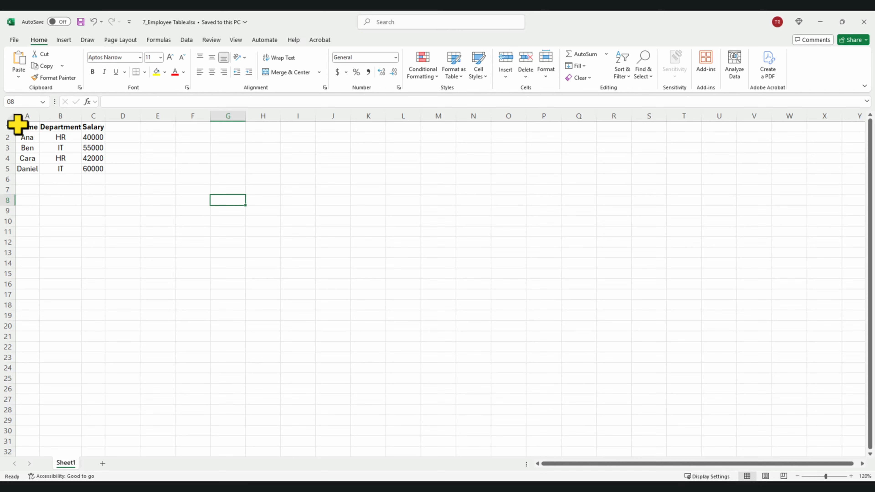
drag(18, 125, 88, 175)
key(ctrl+t)
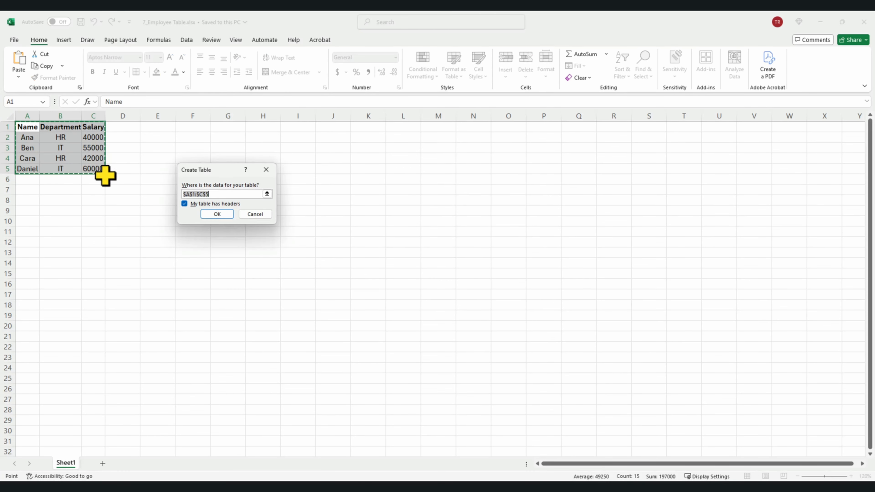
click(218, 215)
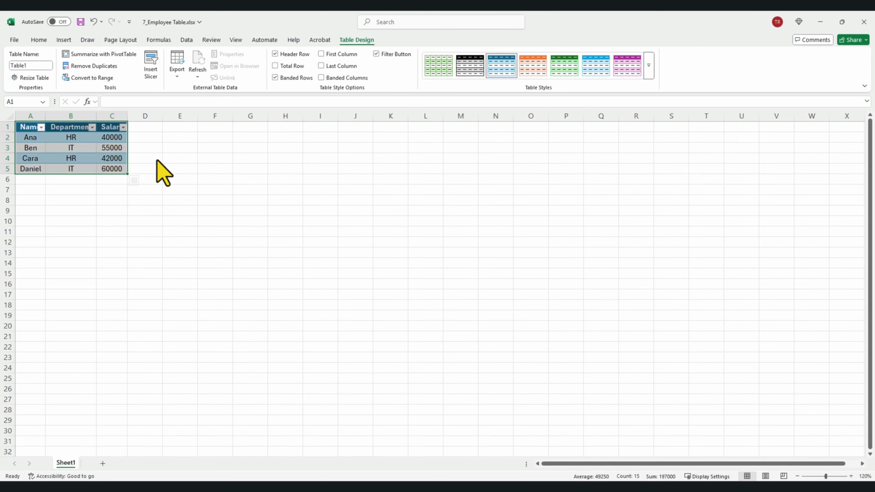
click(215, 211)
- Custom-sort the employee table by Salary, largest to smallest
click(123, 127)
click(124, 127)
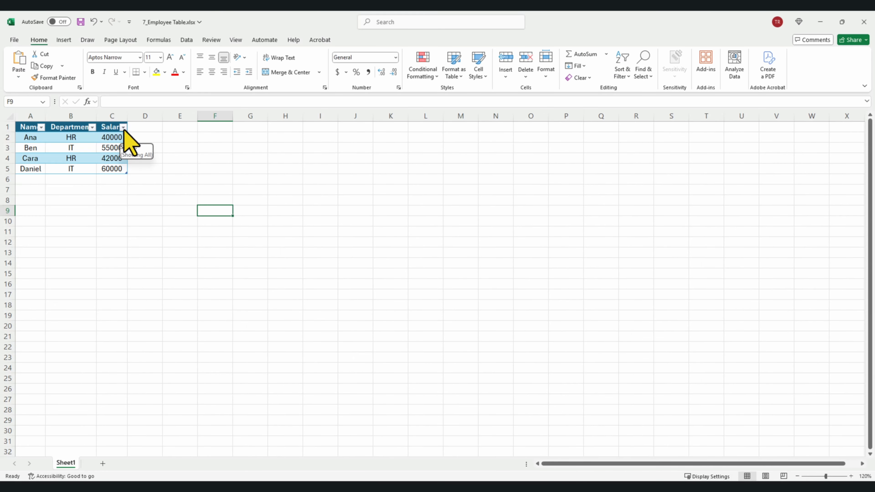
click(92, 127)
click(92, 128)
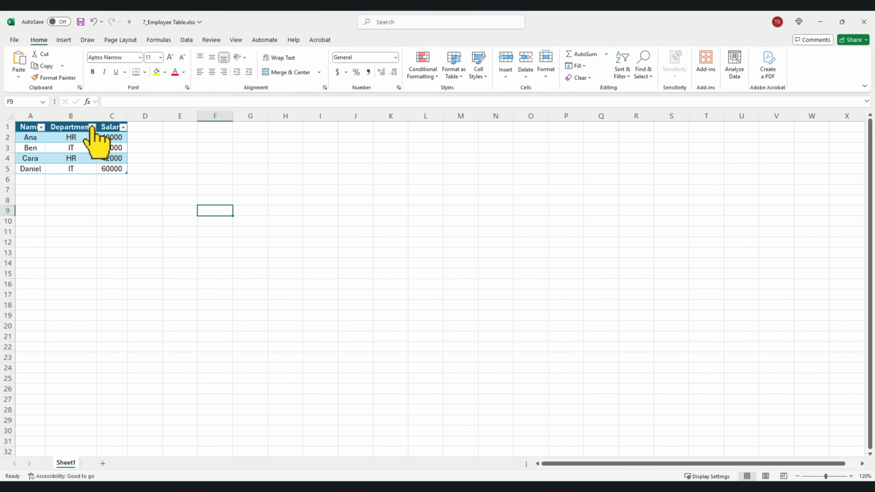
drag(29, 127, 103, 169)
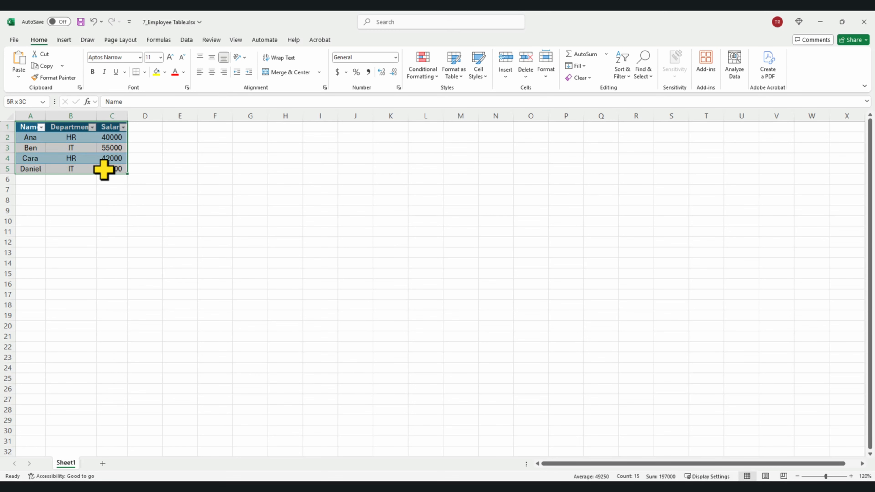
click(623, 76)
click(647, 115)
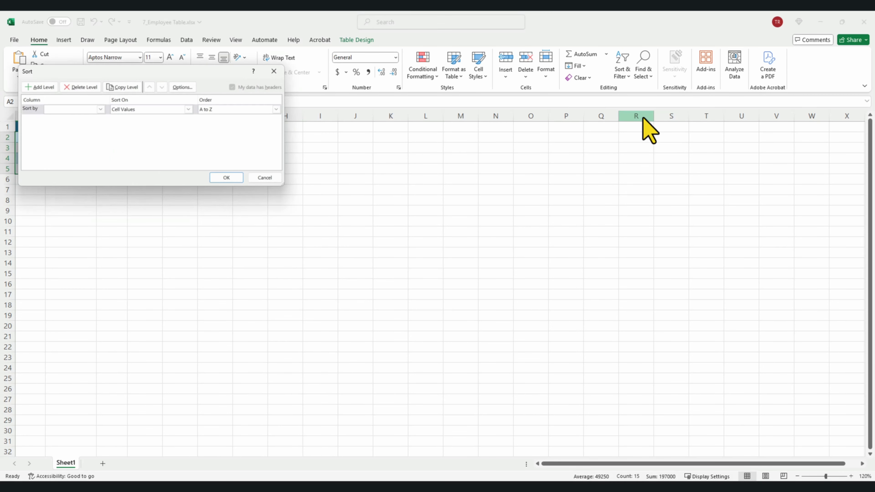
click(101, 109)
click(89, 131)
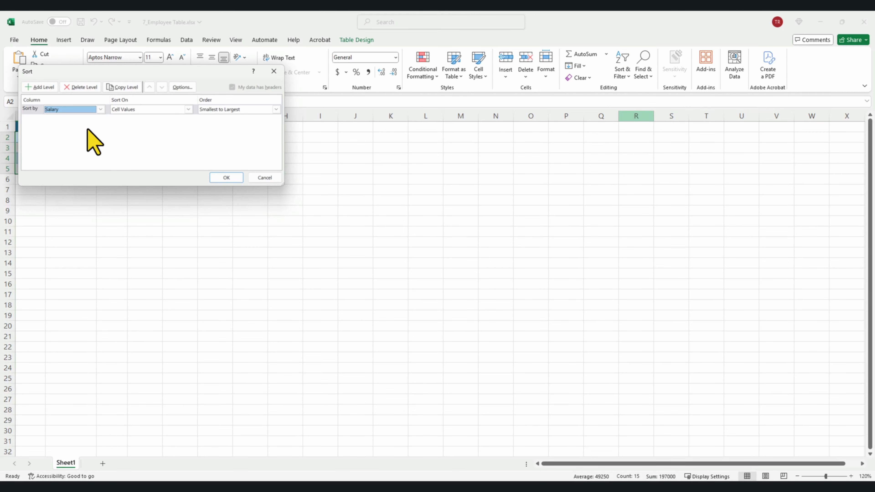
click(224, 109)
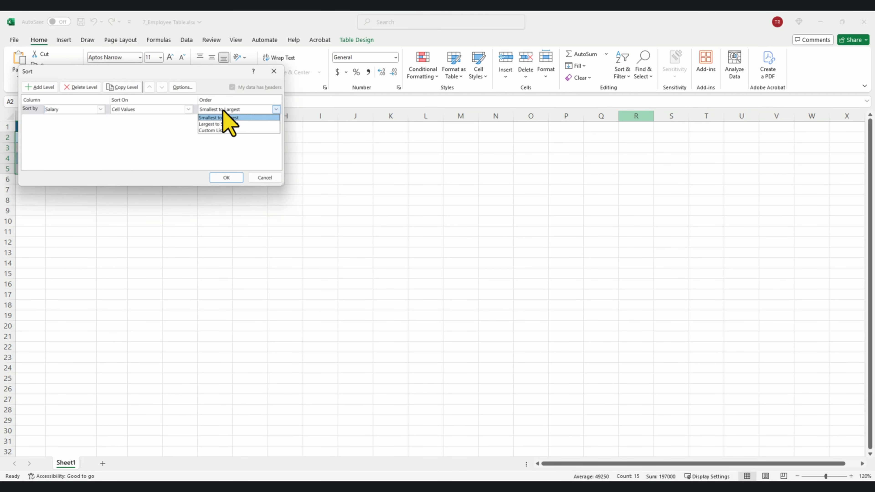
click(225, 124)
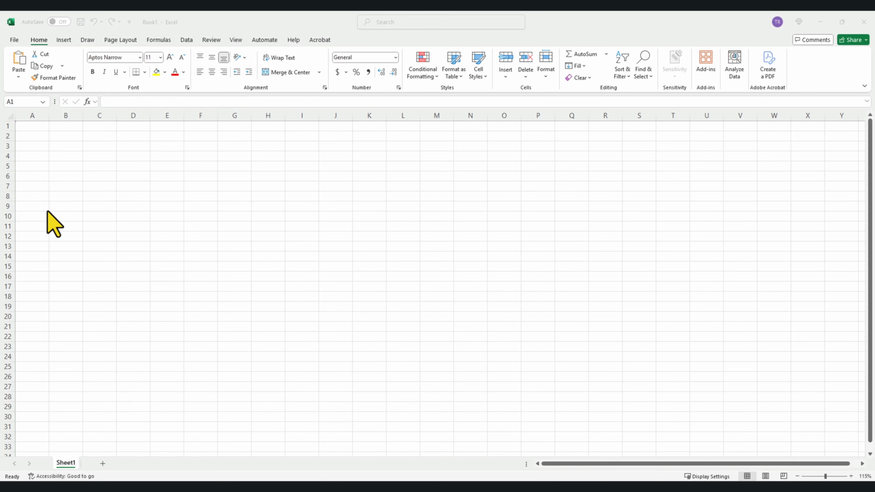
- Open 8_Sales by Region.xlsx and create a PivotTable from A1:C6 on a new worksheet
click(15, 41)
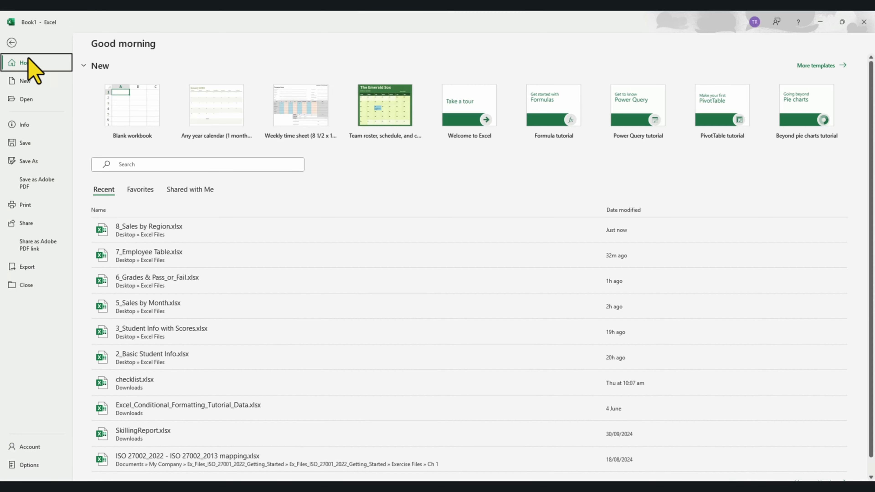
click(136, 227)
drag(26, 125, 85, 186)
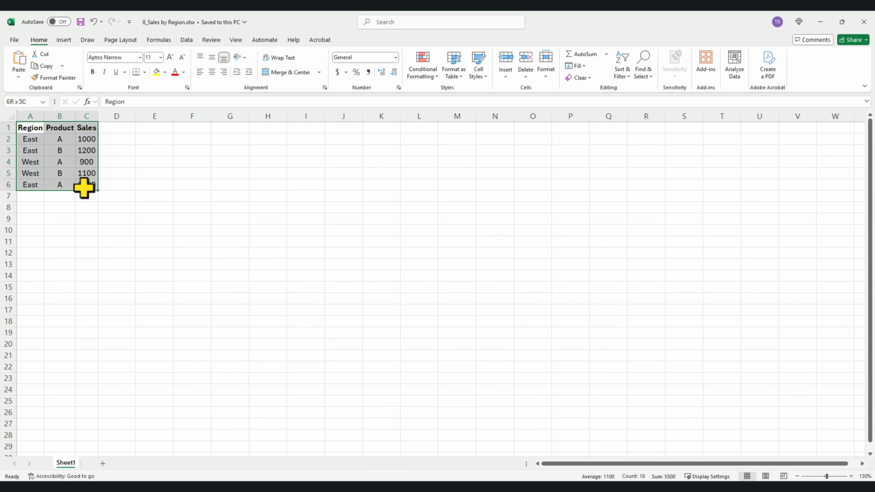
click(64, 40)
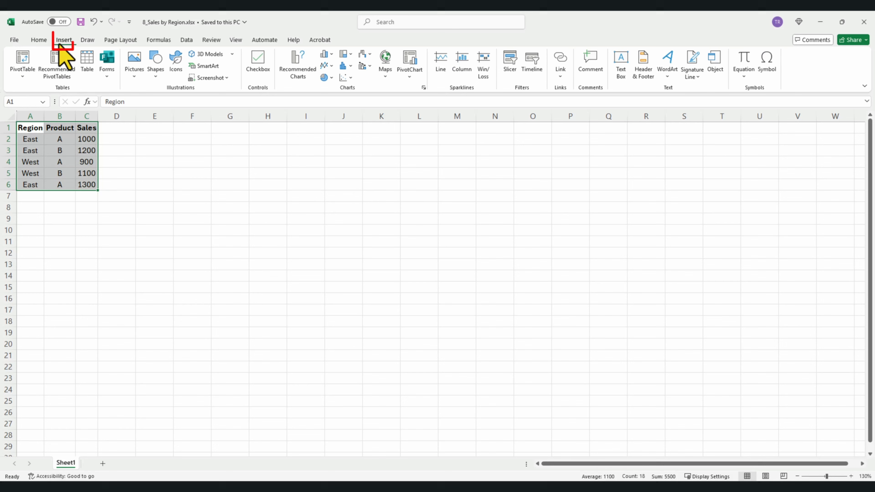
click(23, 62)
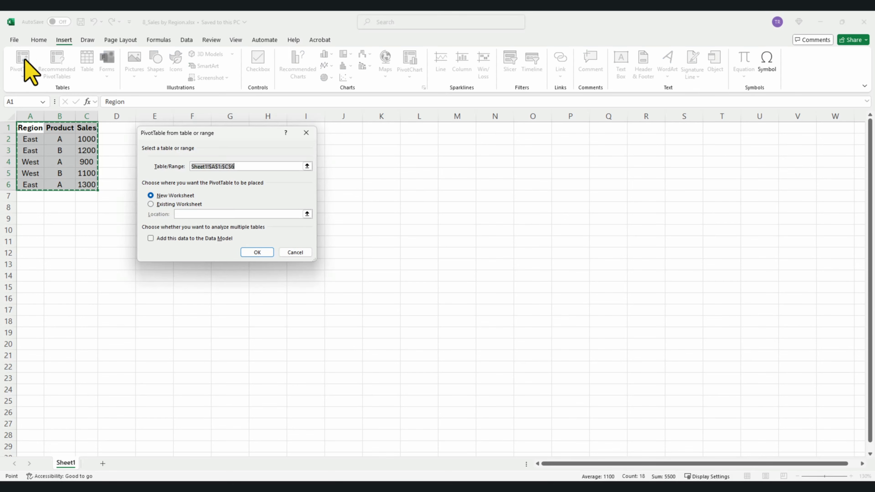
click(248, 254)
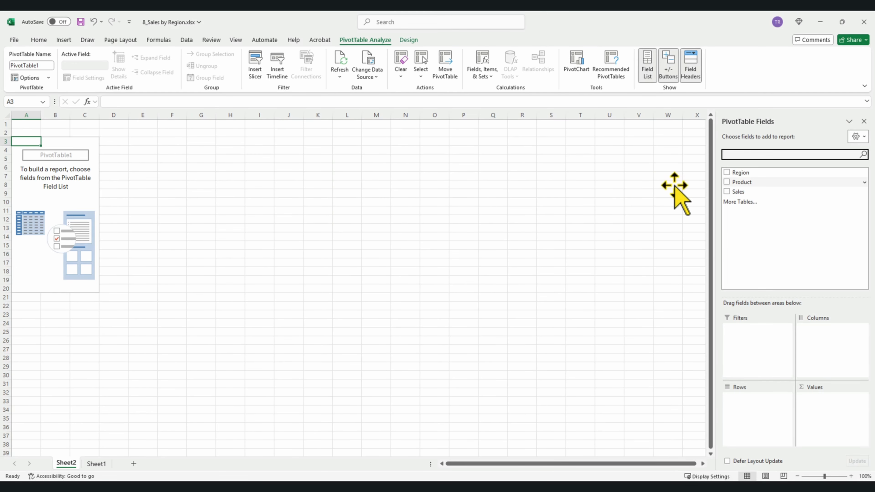
- Add Region to Rows, plus the Sales field and Product as a report filter
drag(743, 172, 756, 414)
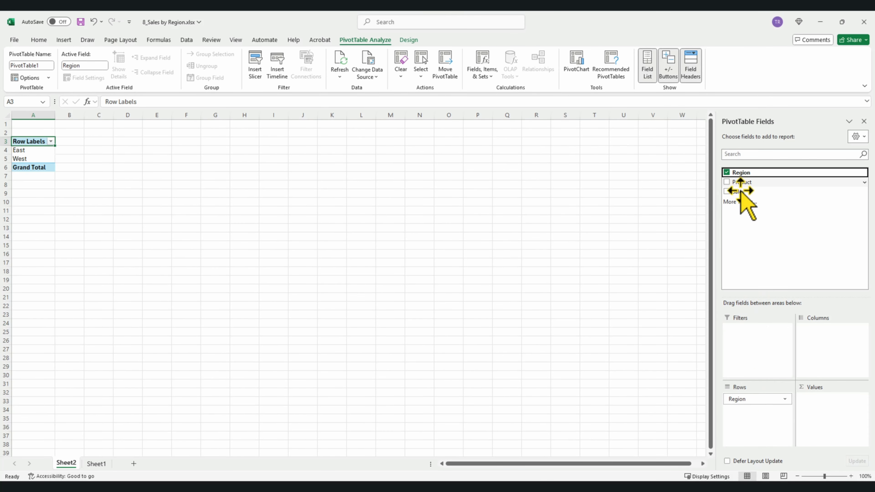
drag(740, 192, 824, 414)
drag(751, 183, 831, 339)
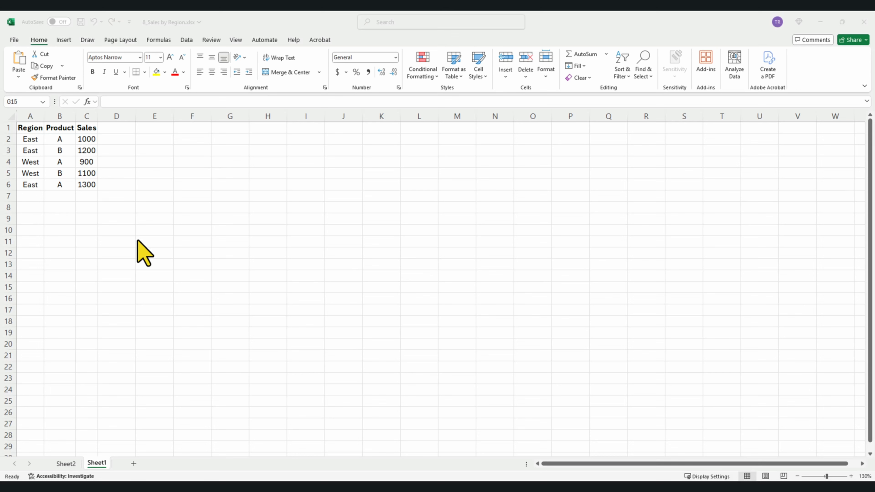
- Protect Sheet1 with a password, entered and confirmed
click(214, 39)
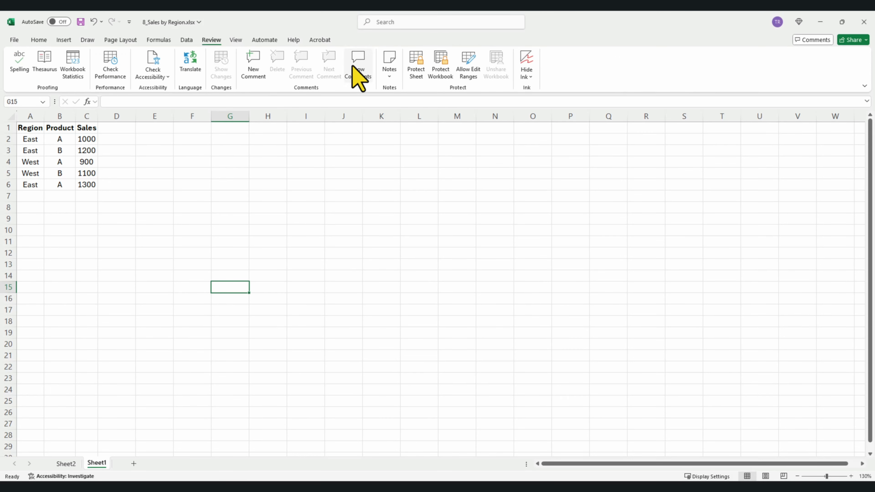
click(412, 73)
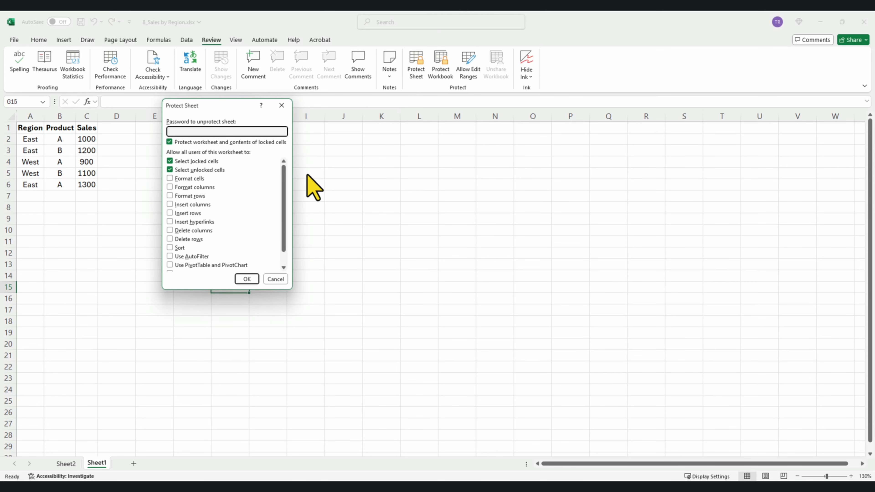
mouse_move(282, 189)
mouse_down()
mouse_move(282, 211)
mouse_move(284, 183)
mouse_up()
text(1234)
click(255, 280)
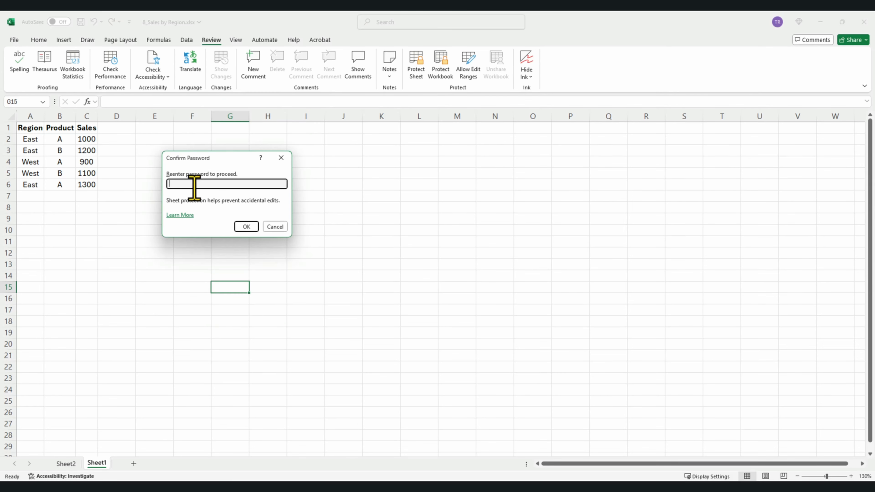
text(1234)
click(243, 228)
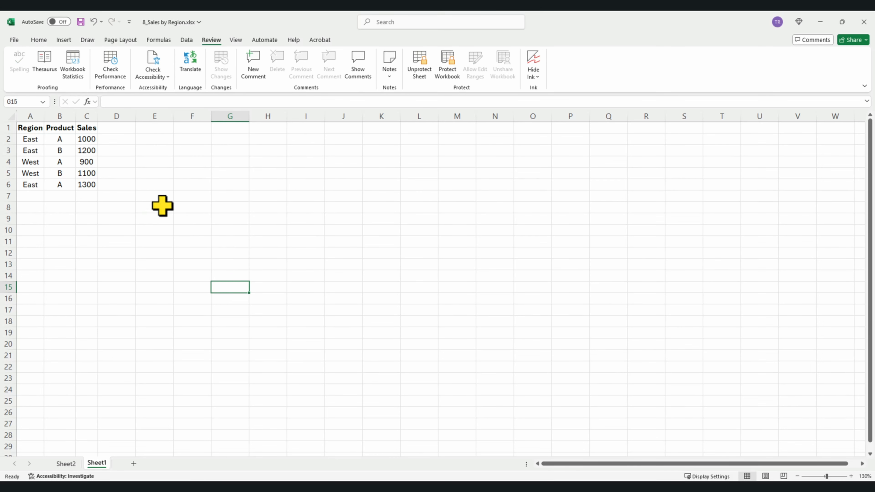
- Try editing the 1300 value in C6, then unprotect the sheet with the password
click(92, 186)
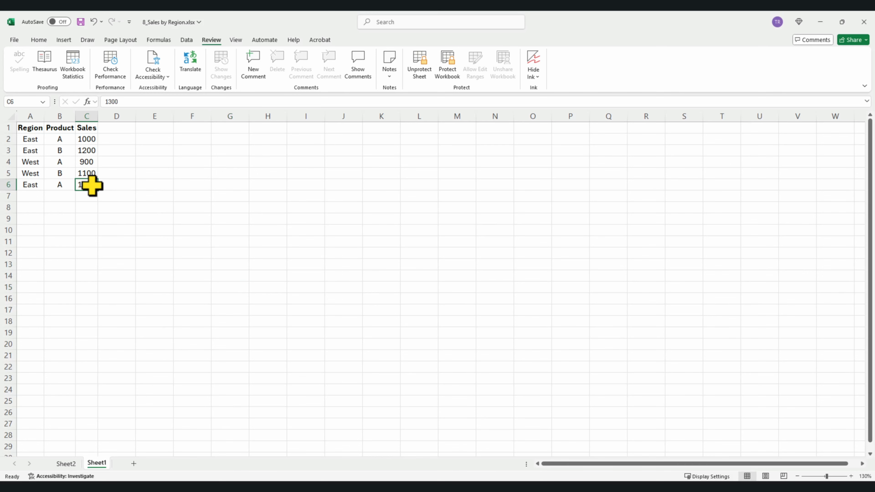
double_click(91, 186)
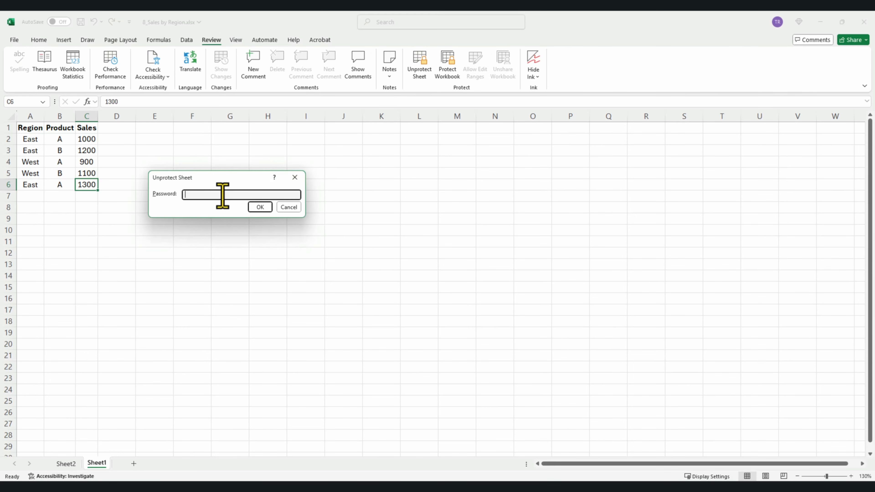
text(••••)
click(257, 207)
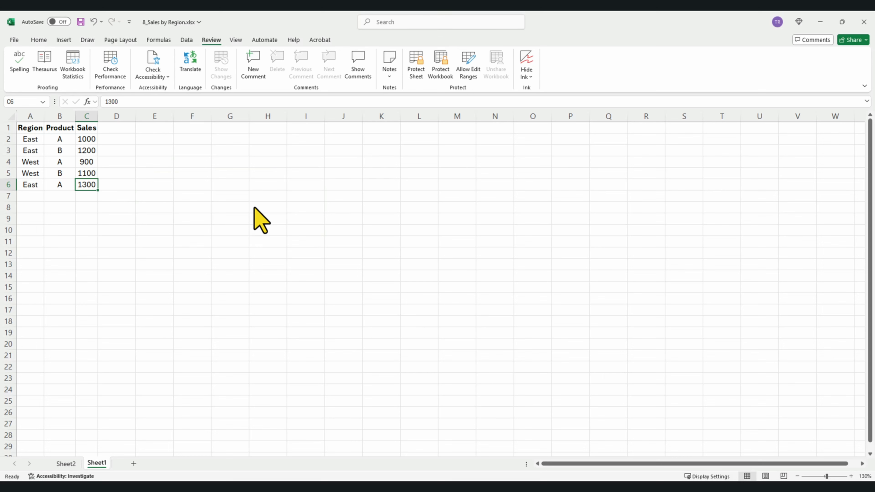
click(431, 75)
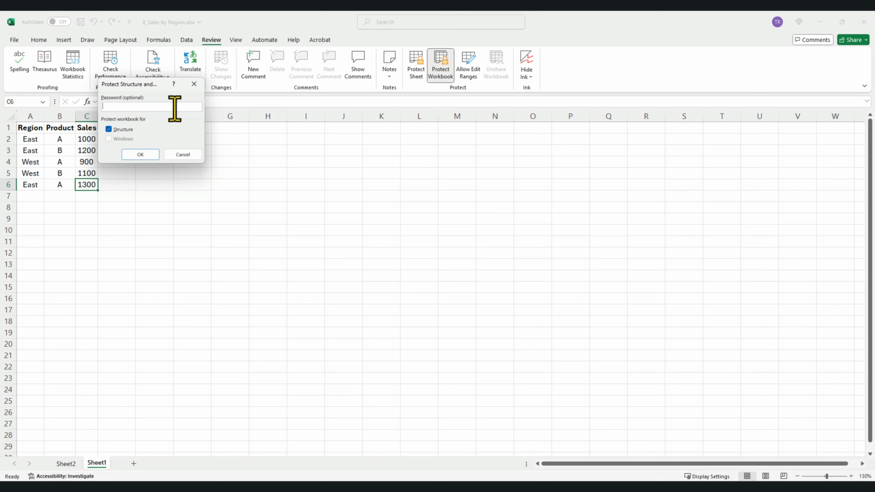
- Enter and confirm the password in Protect Structure and Windows, then return to Sheet1
text(•••)
click(147, 157)
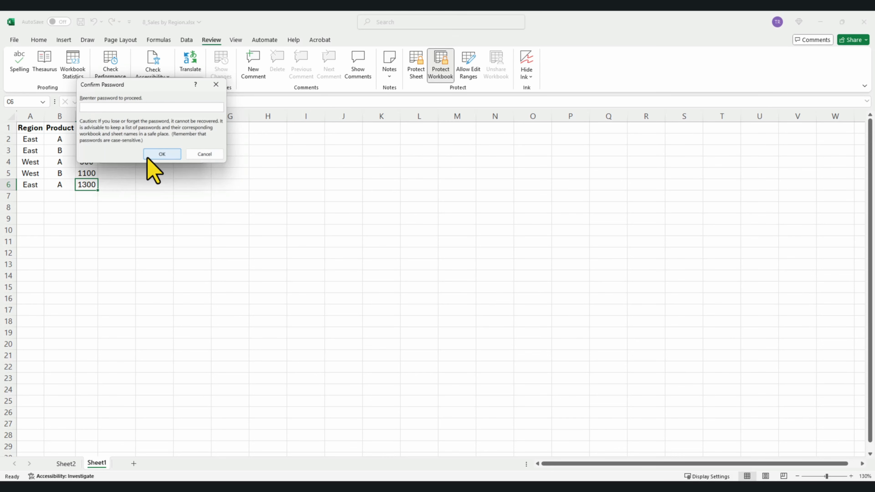
text(••••)
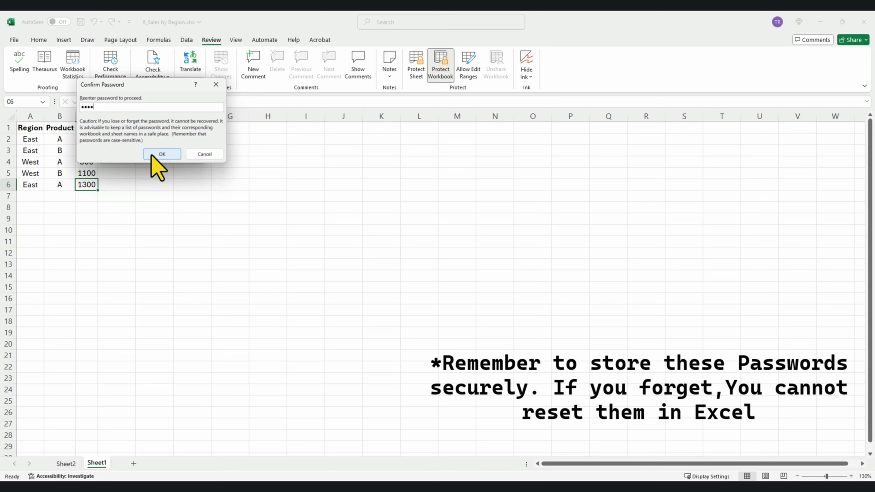
click(151, 155)
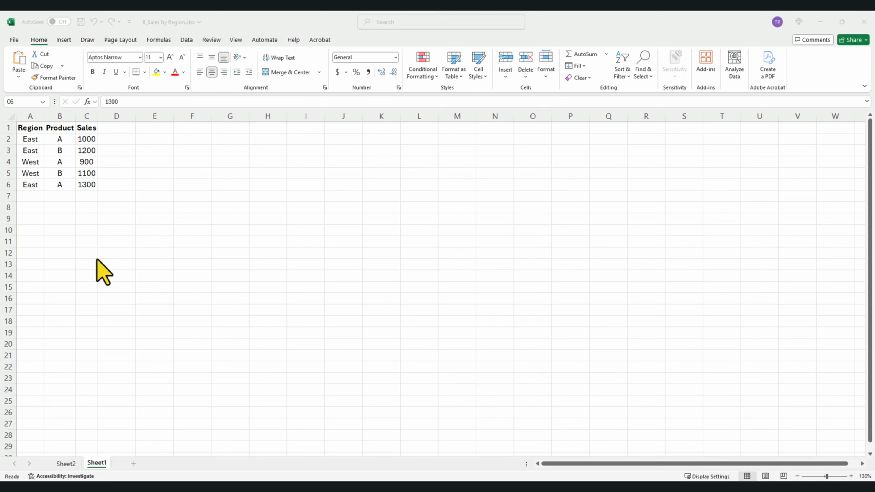
click(98, 258)
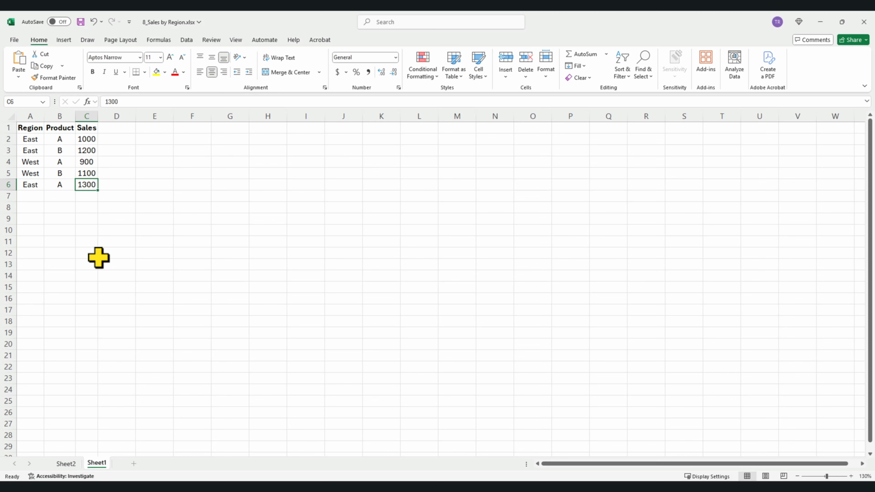
- Choose A4 from the Page Layout Size list after reviewing Margins and Orientation
click(123, 41)
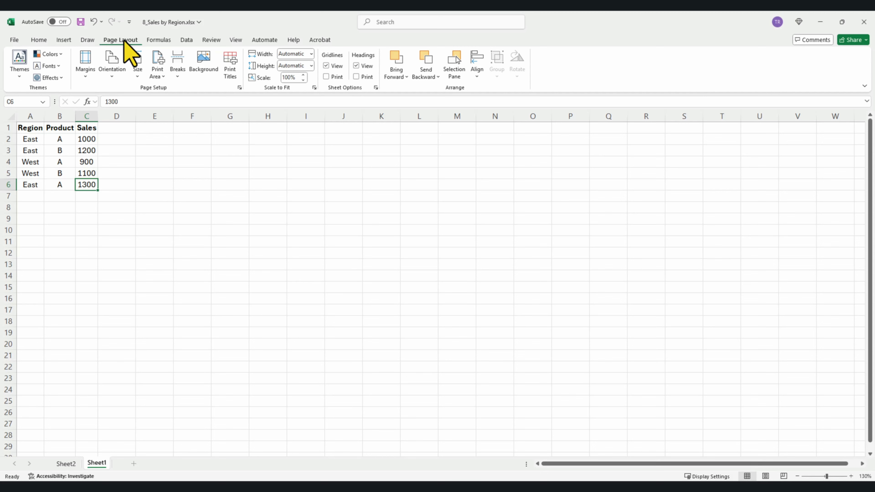
click(90, 76)
click(113, 76)
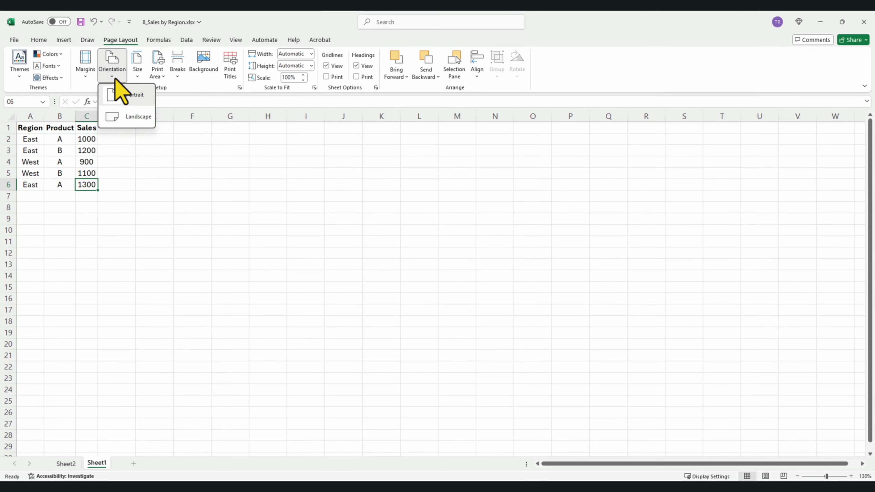
click(137, 76)
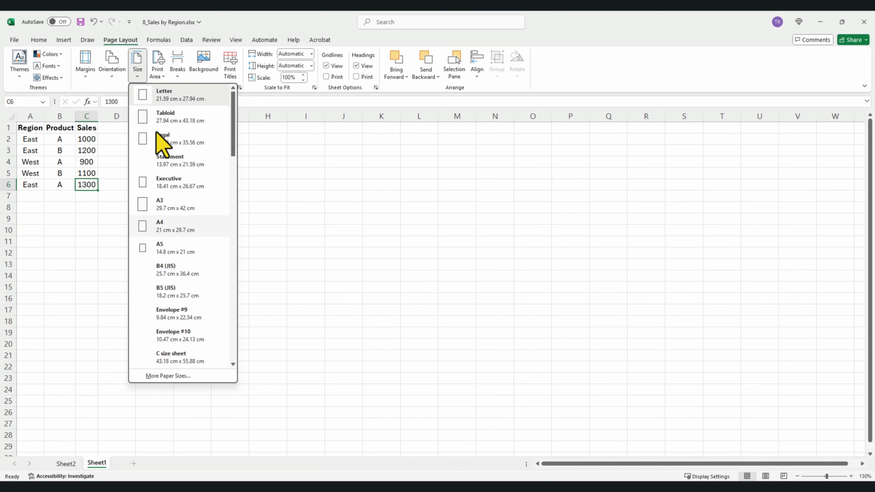
click(191, 231)
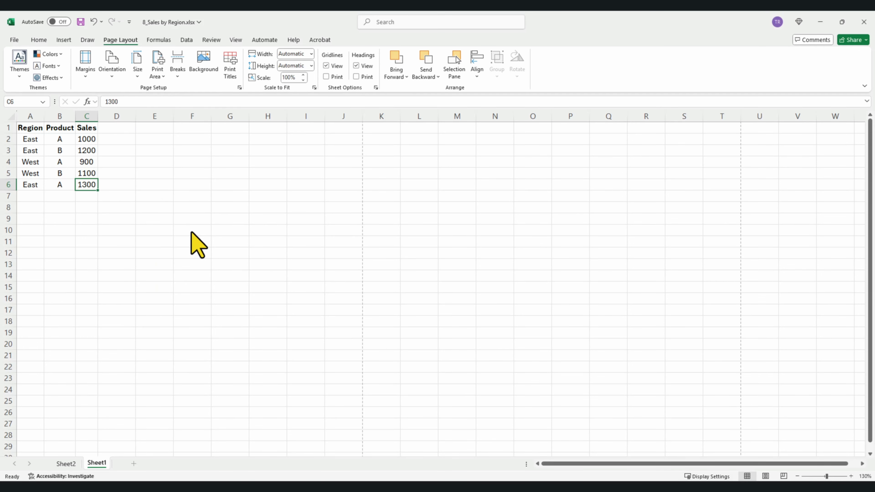
- Preview the print with Microsoft Print to PDF, keeping Print Active Sheets selected
key(ctrl+p)
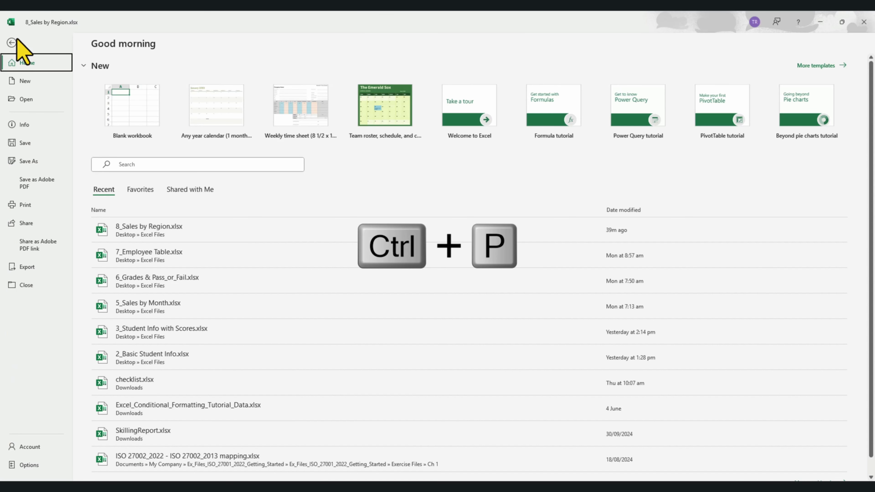
click(42, 205)
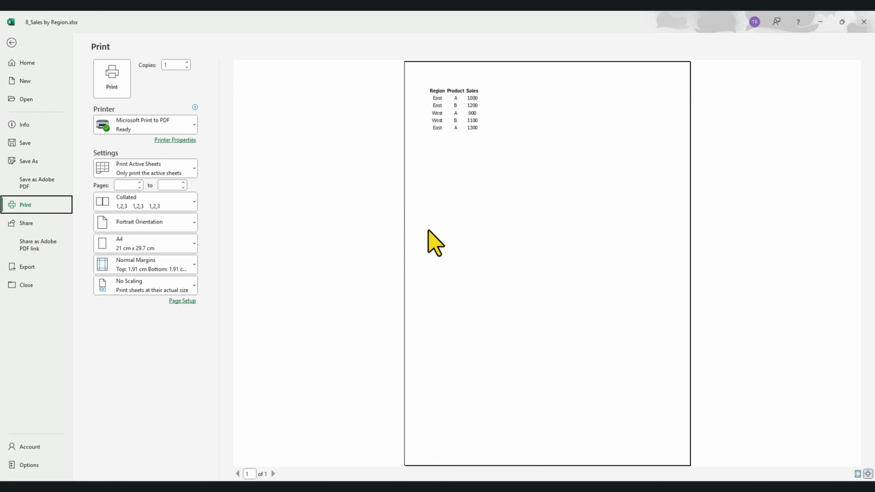
click(191, 131)
click(191, 131)
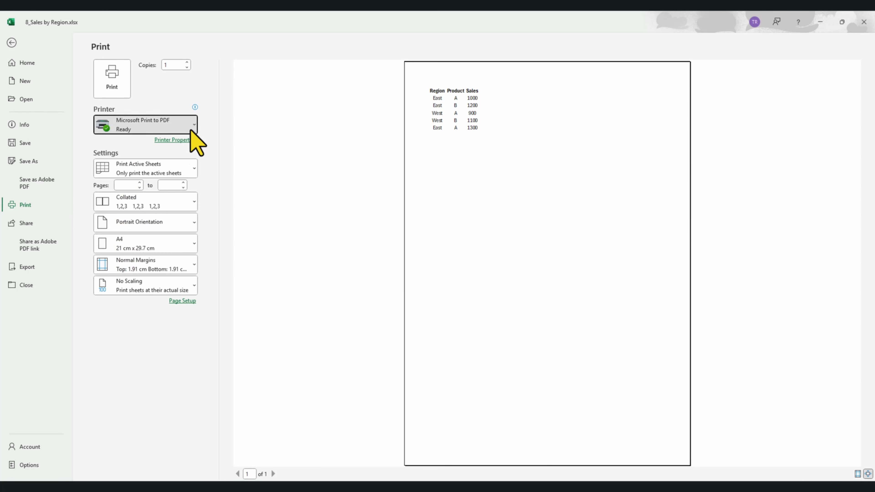
click(188, 168)
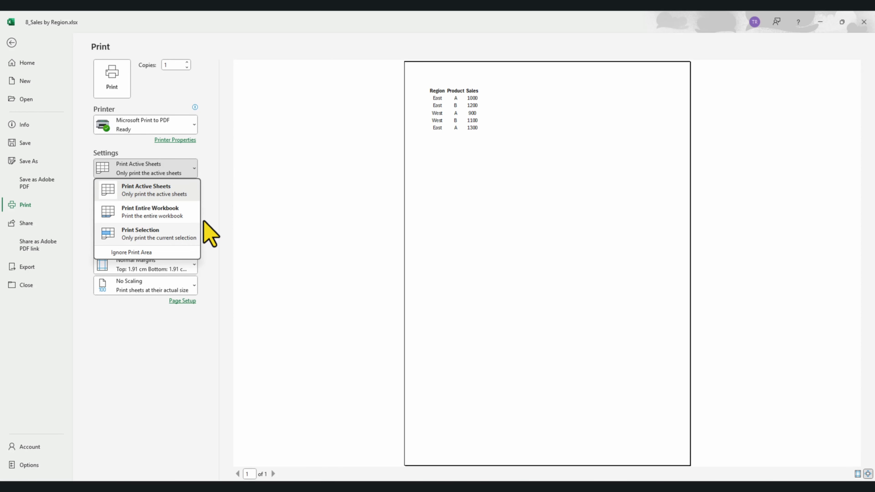
click(250, 213)
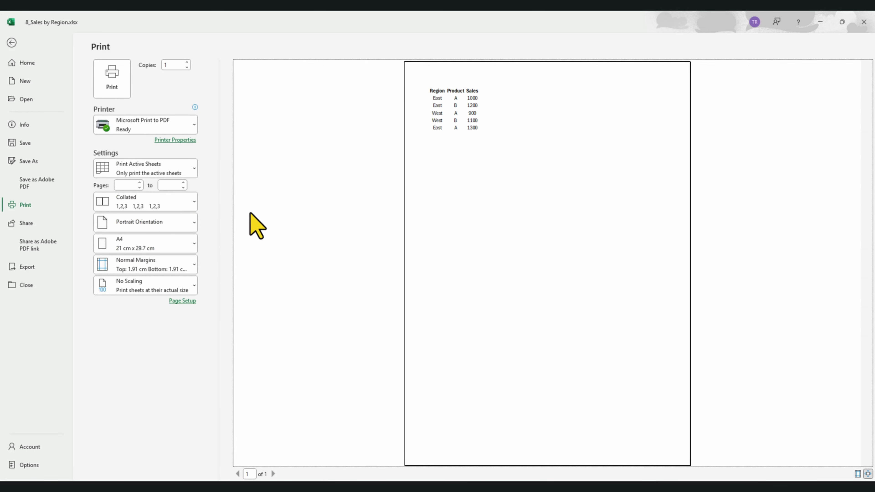